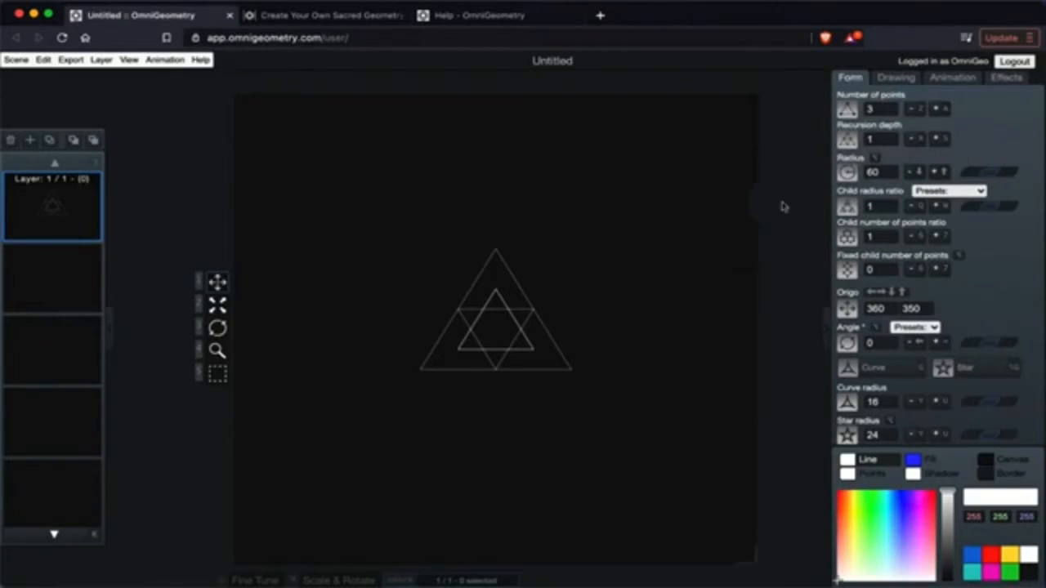
- Turn off drawing of the base shape and return to the form settings
{"action": "left_click", "coordinate": [894, 80]}
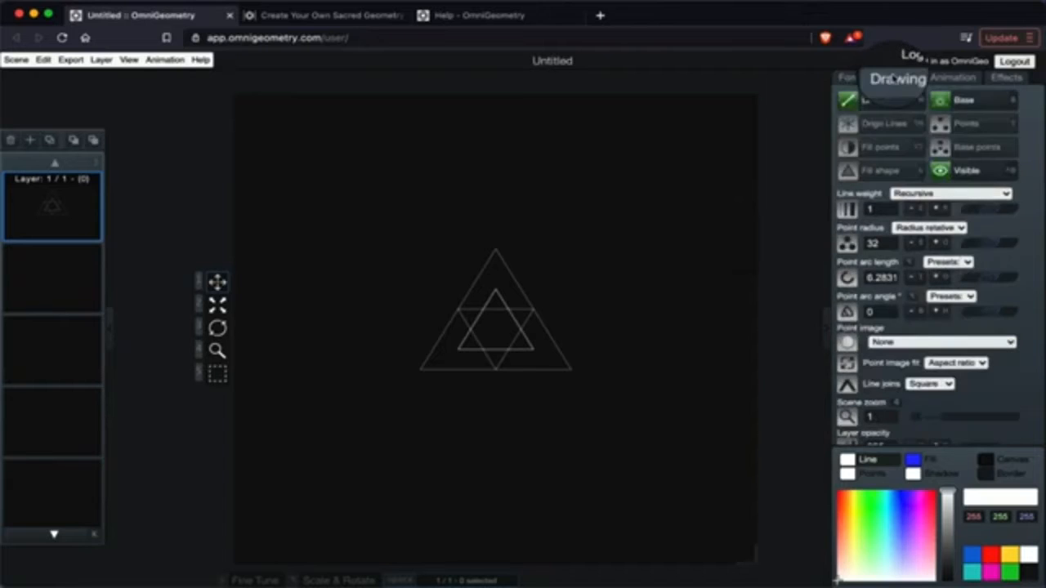
{"action": "left_click", "coordinate": [940, 101]}
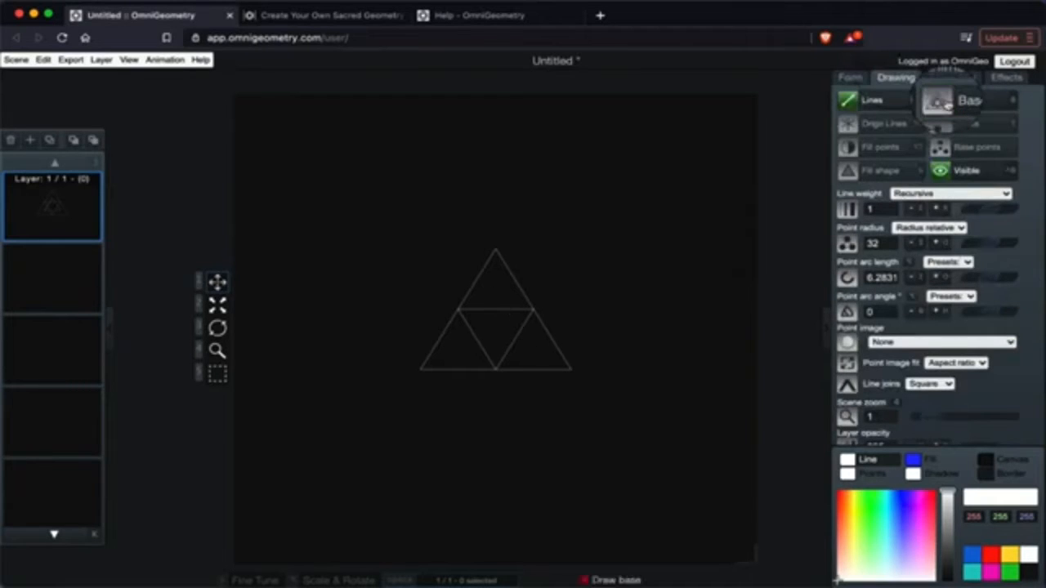
{"action": "left_click", "coordinate": [855, 77]}
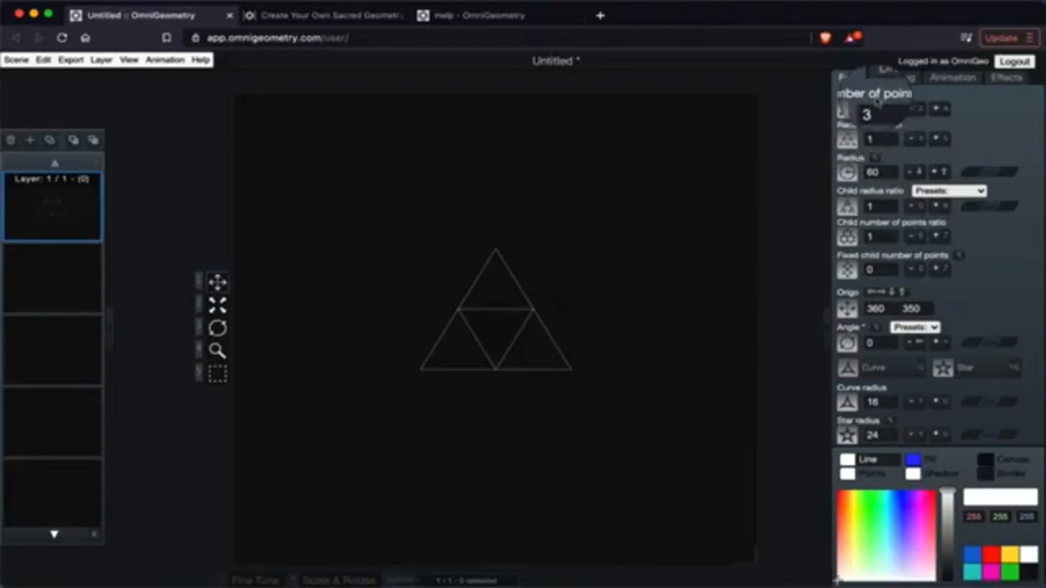
- Try 4, 5 and 6 as the shape's number of points, and return it to 3
{"action": "left_click", "coordinate": [936, 109]}
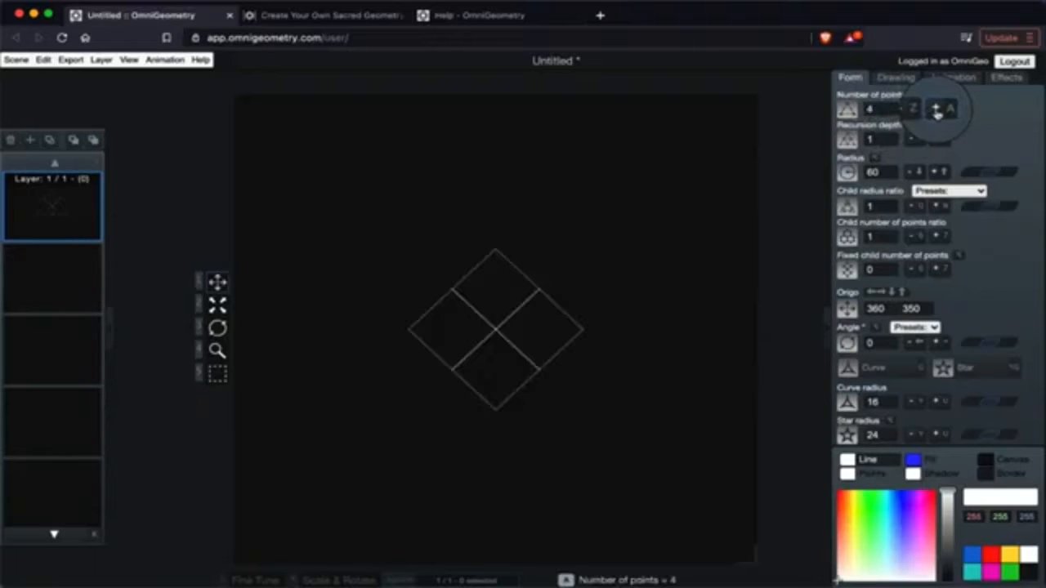
{"action": "key", "text": "z"}
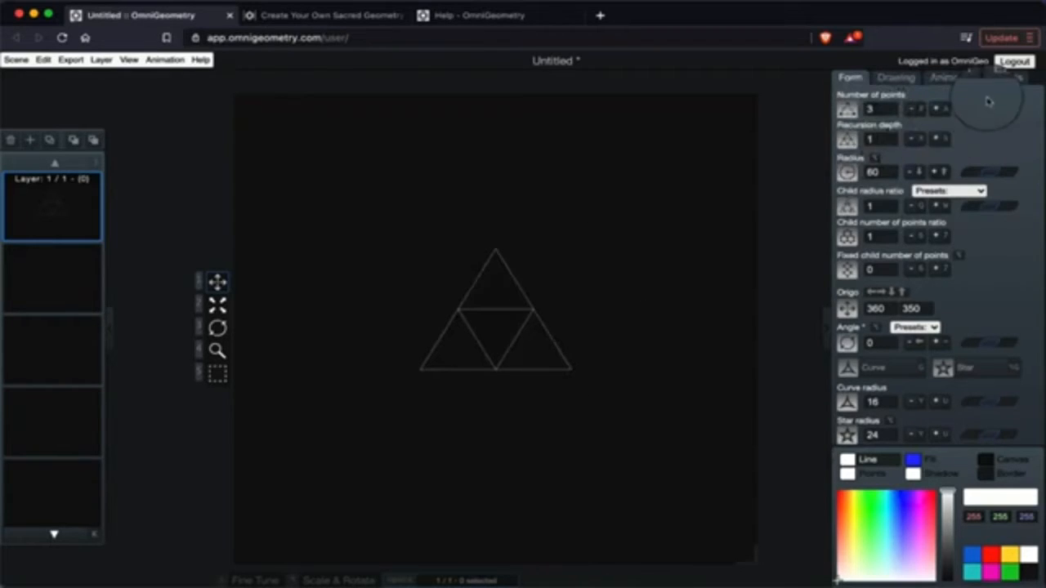
{"action": "key", "text": "a"}
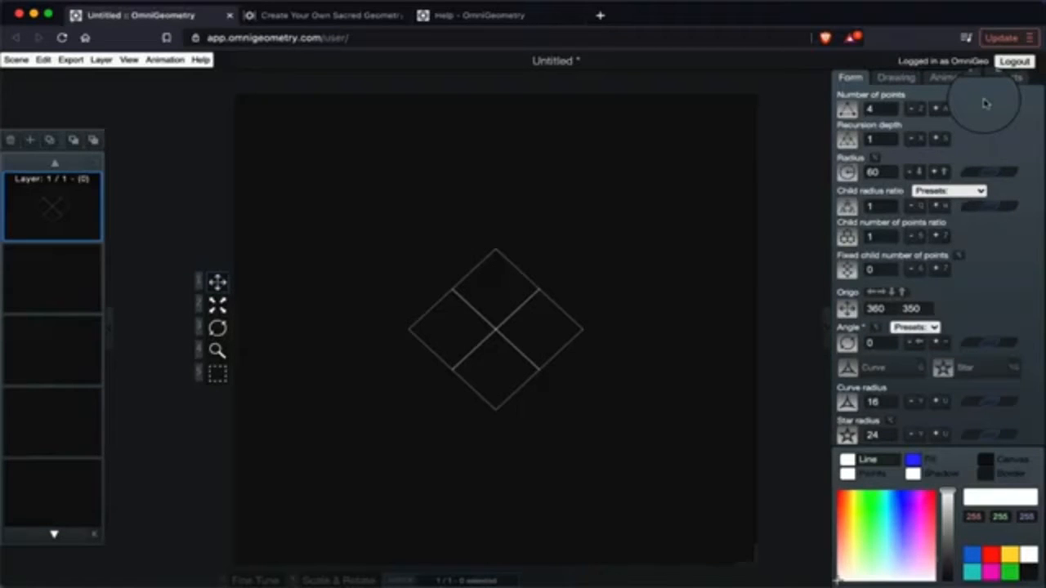
{"action": "key", "text": "a"}
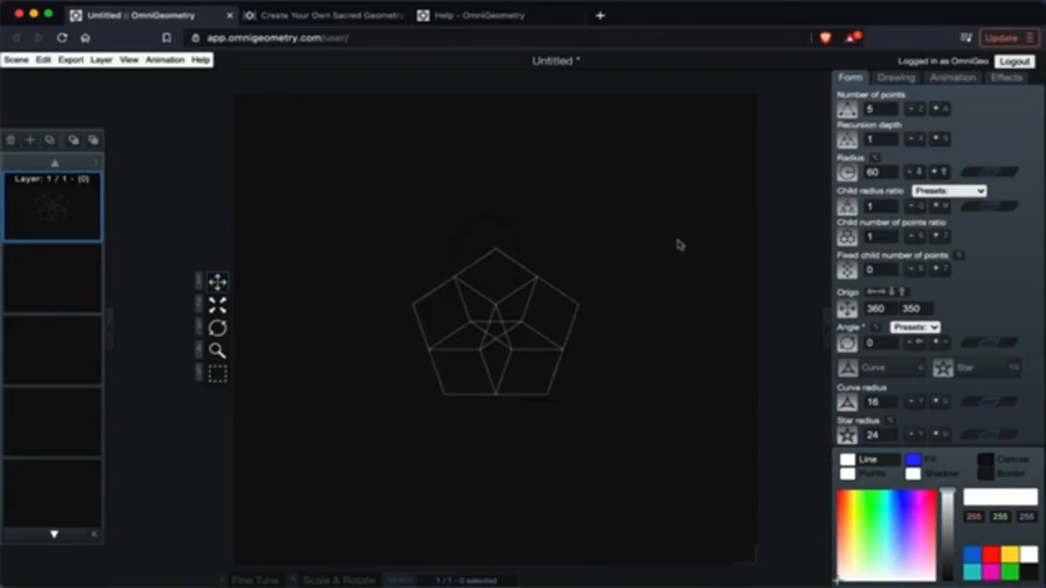
{"action": "key", "text": "a"}
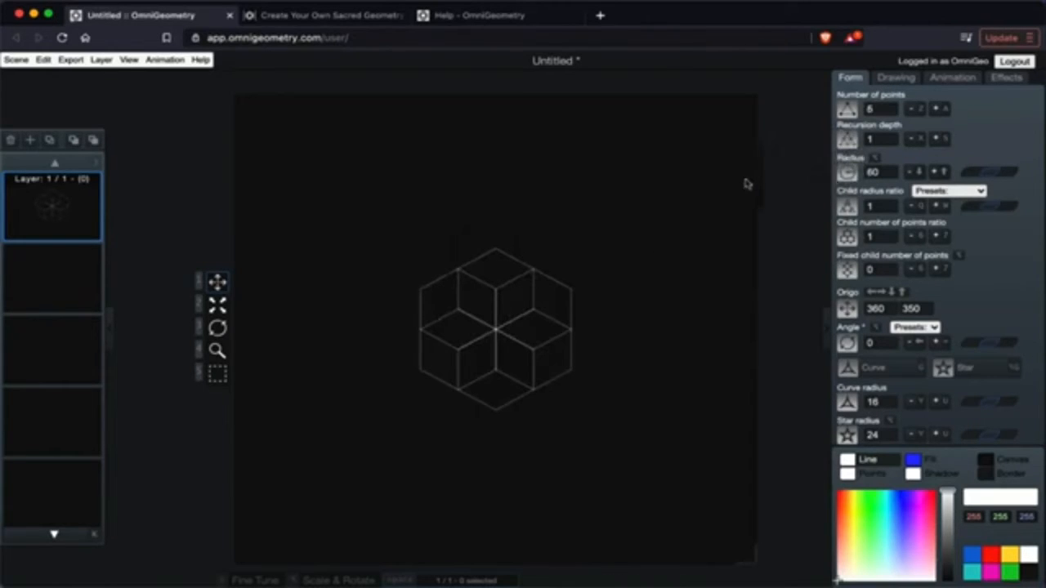
{"action": "key", "text": "z"}
{"action": "key", "text": "z"}
{"action": "key", "text": "z"}
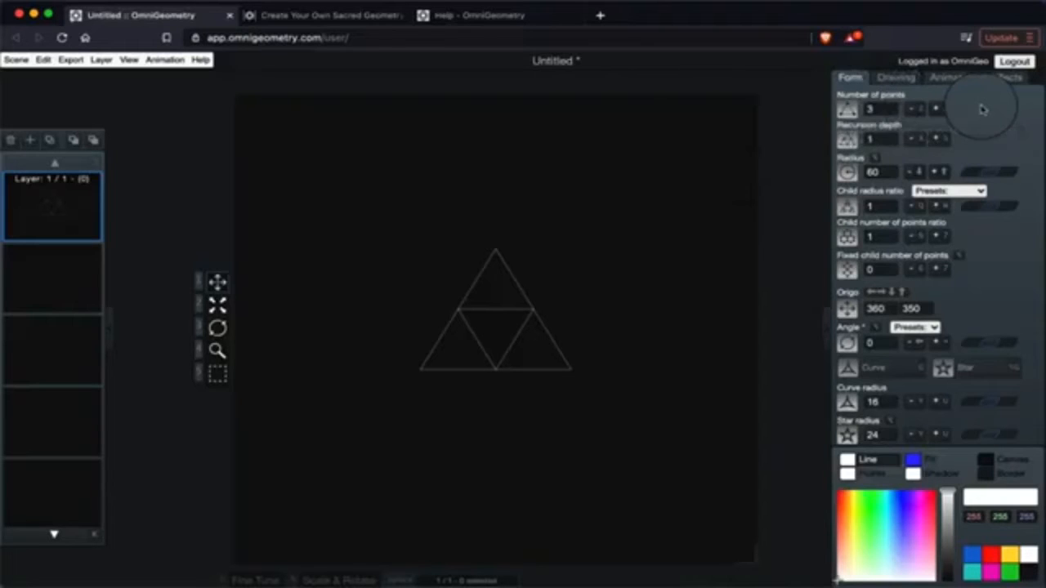
- Try recursion depth 2 with 4 points, and return to 3 points and recursion depth 1
{"action": "left_click", "coordinate": [936, 138]}
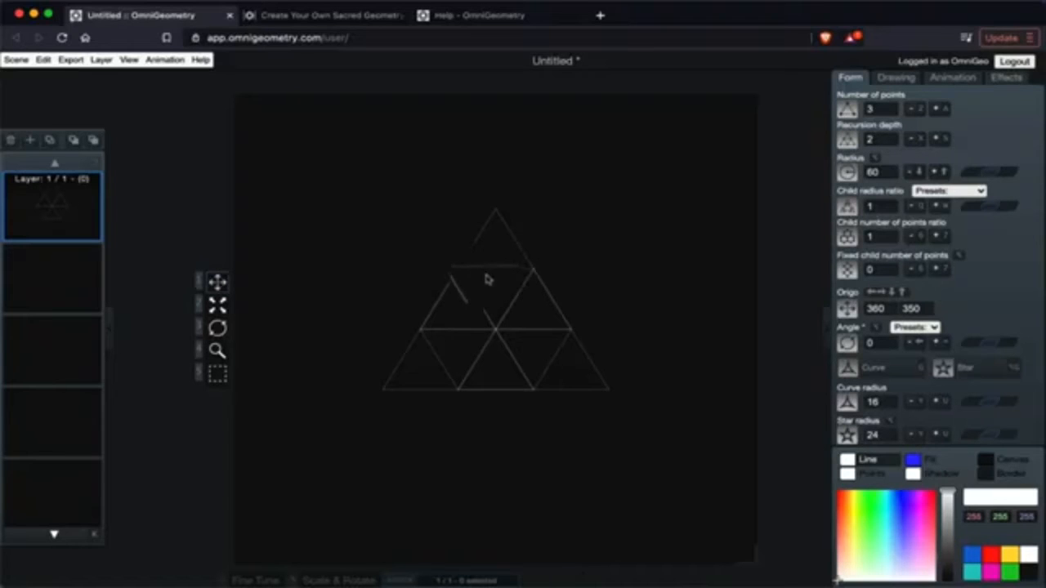
{"action": "key", "text": "a"}
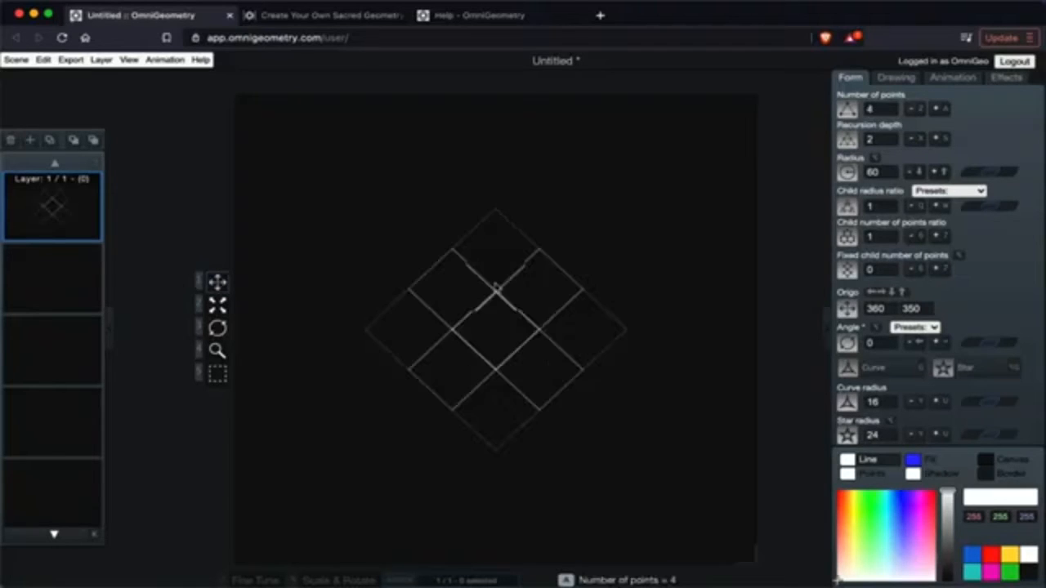
{"action": "key", "text": "z"}
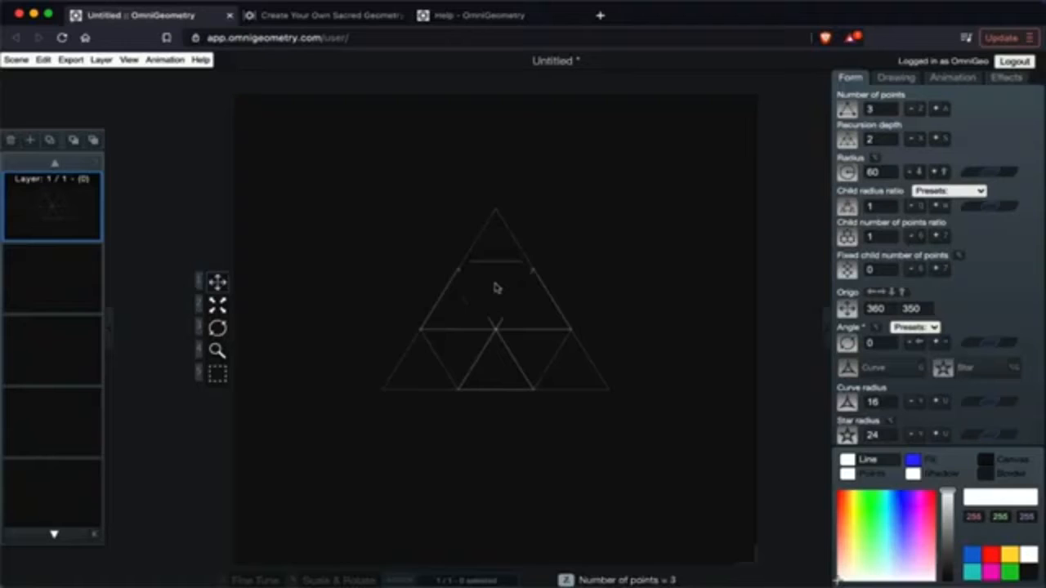
{"action": "key", "text": "x"}
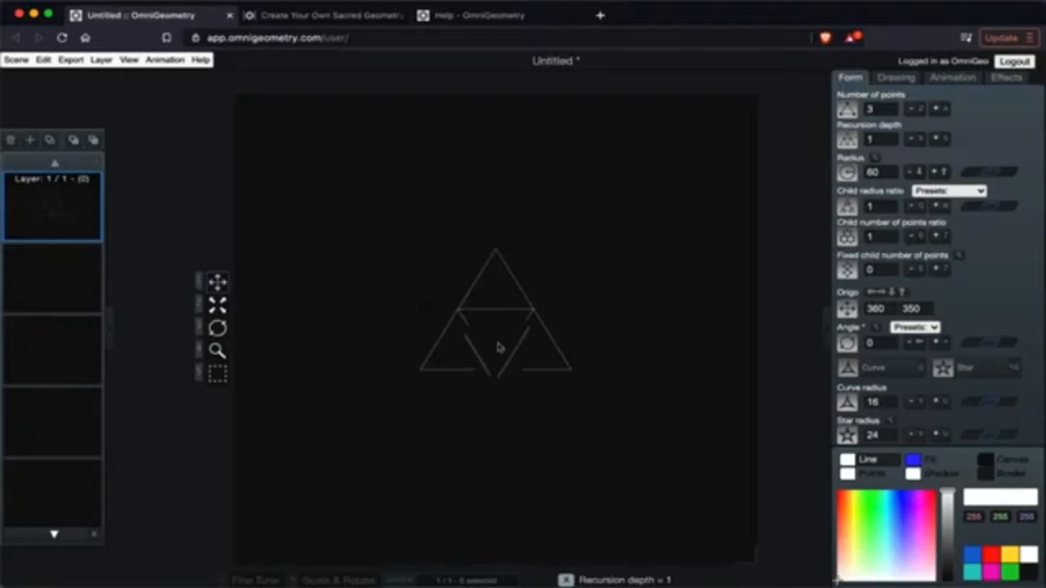
- Raise the recursion depth step by step to 4, and lower it back to 1
{"action": "key", "text": "s"}
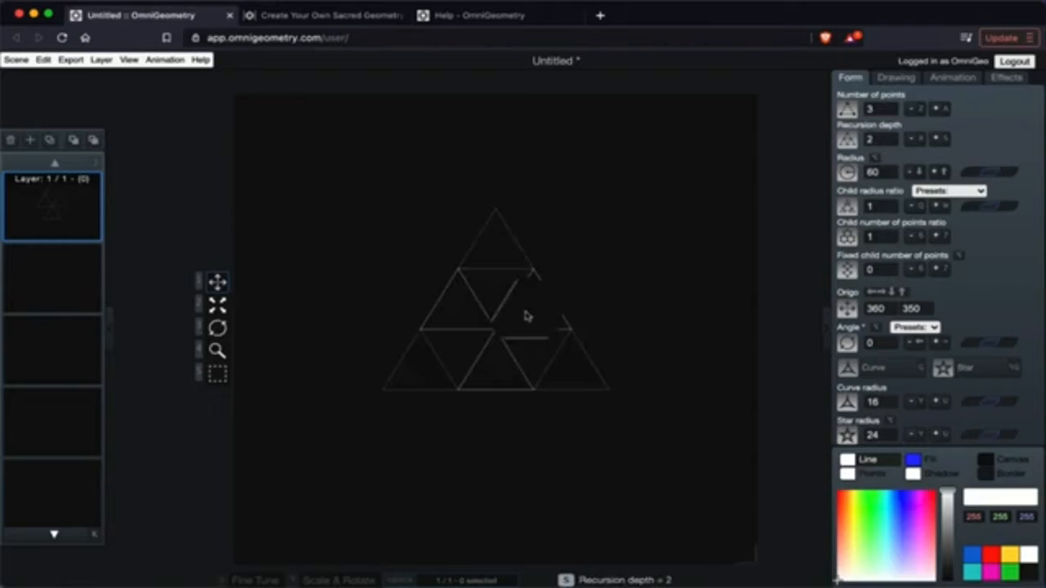
{"action": "key", "text": "s"}
{"action": "key", "text": "s"}
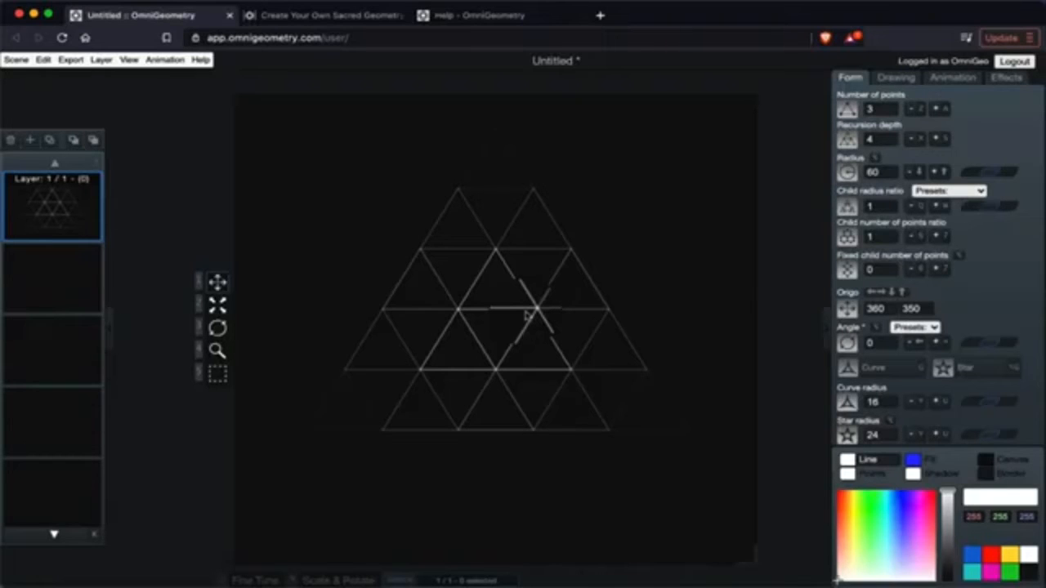
{"action": "key", "text": "x"}
{"action": "key", "text": "x"}
{"action": "key", "text": "x"}
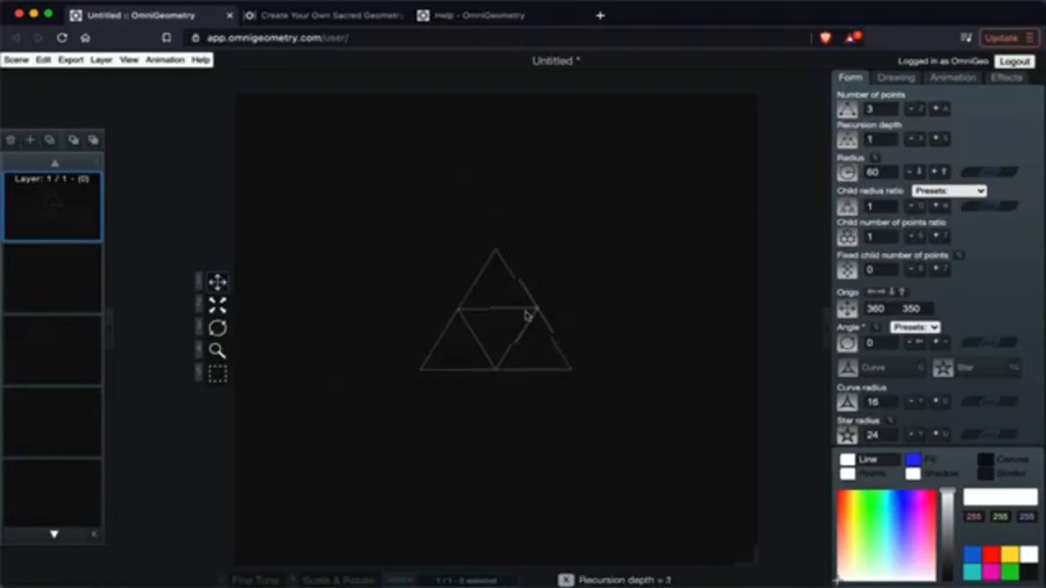
- Increase the shape's radius to 92, to 124, and fine-tune it to about 131
{"action": "left_click", "coordinate": [938, 175]}
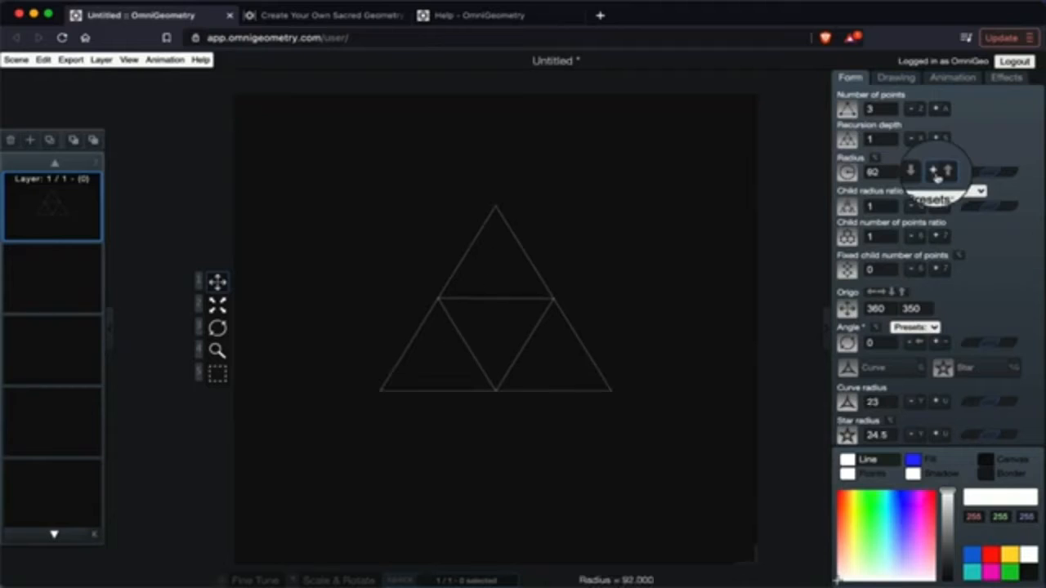
{"action": "left_click", "coordinate": [937, 176]}
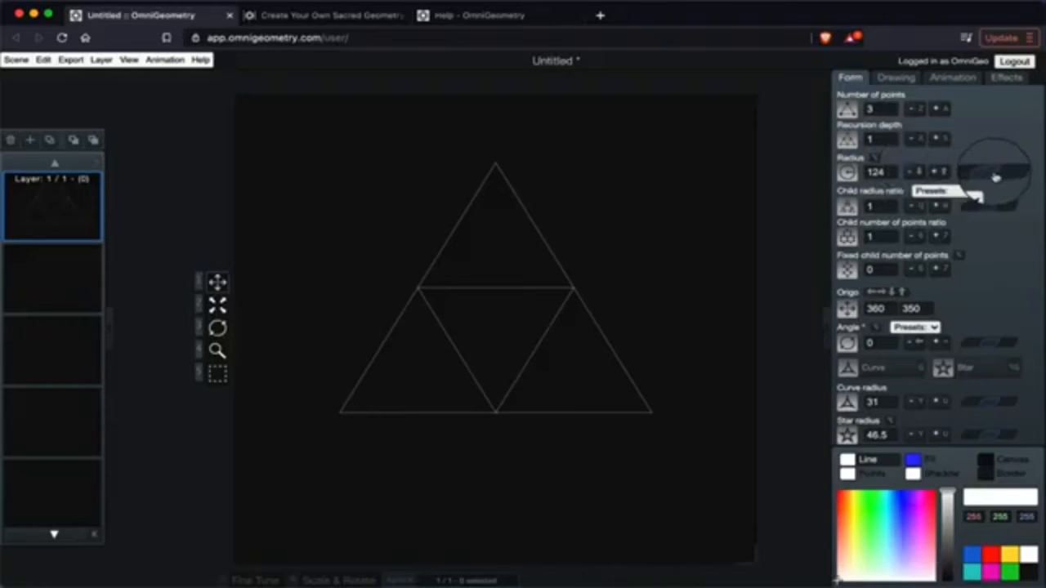
{"action": "mouse_move", "coordinate": [994, 172]}
{"action": "left_mouse_down"}
{"action": "mouse_move", "coordinate": [969, 172]}
{"action": "mouse_move", "coordinate": [997, 178]}
{"action": "left_mouse_up"}
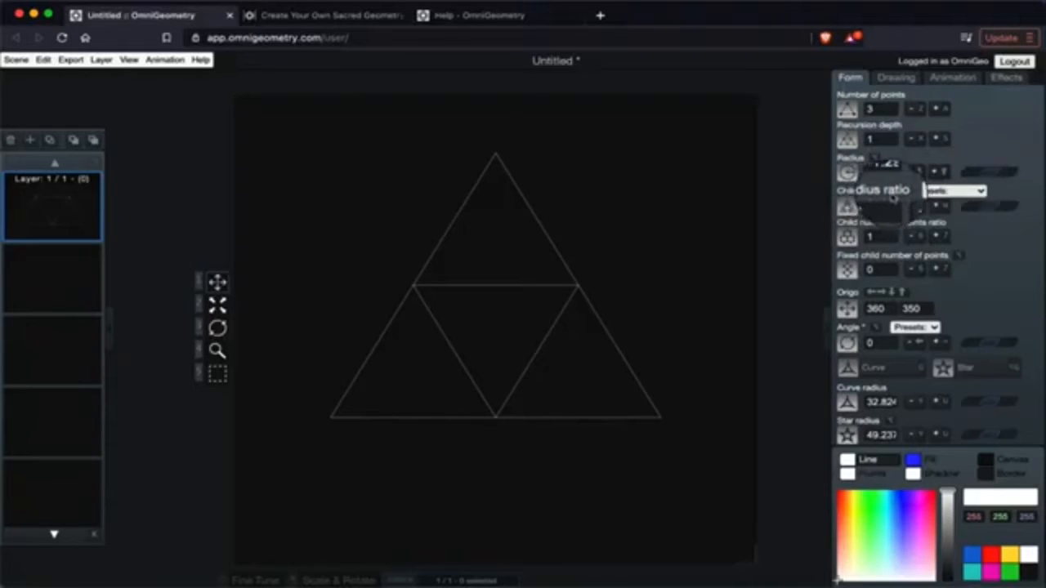
- Try the 1.618 (Phi) preset for the child radius ratio, and reset it to the 1.0 preset
{"action": "left_click", "coordinate": [972, 193]}
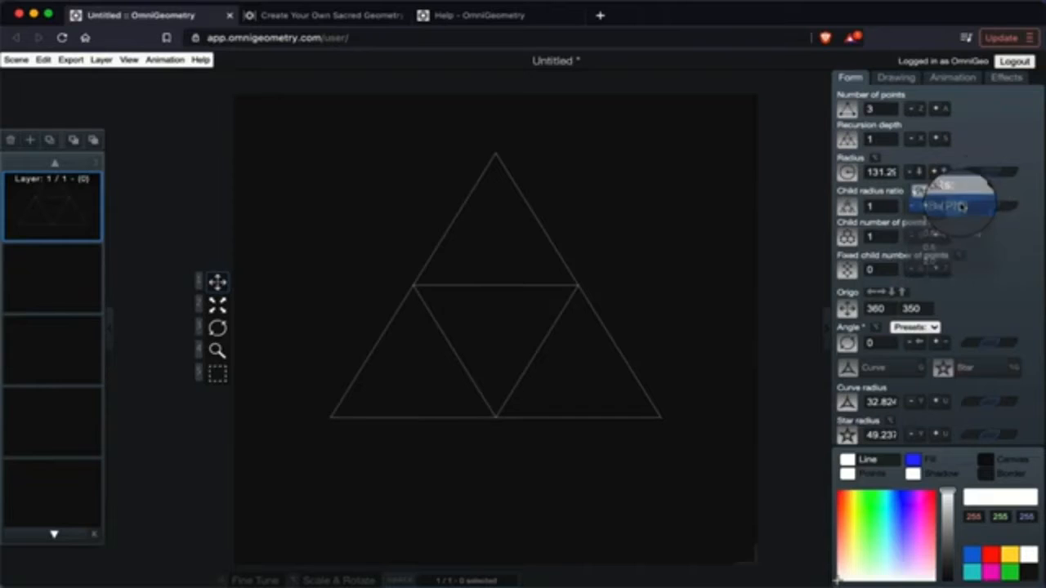
{"action": "left_click", "coordinate": [961, 206]}
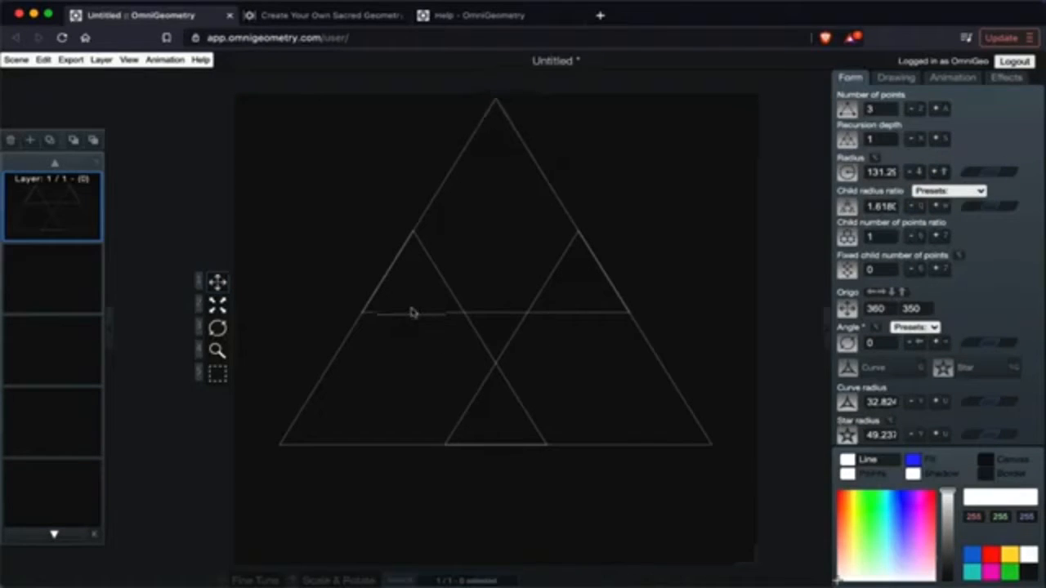
{"action": "left_click", "coordinate": [926, 203]}
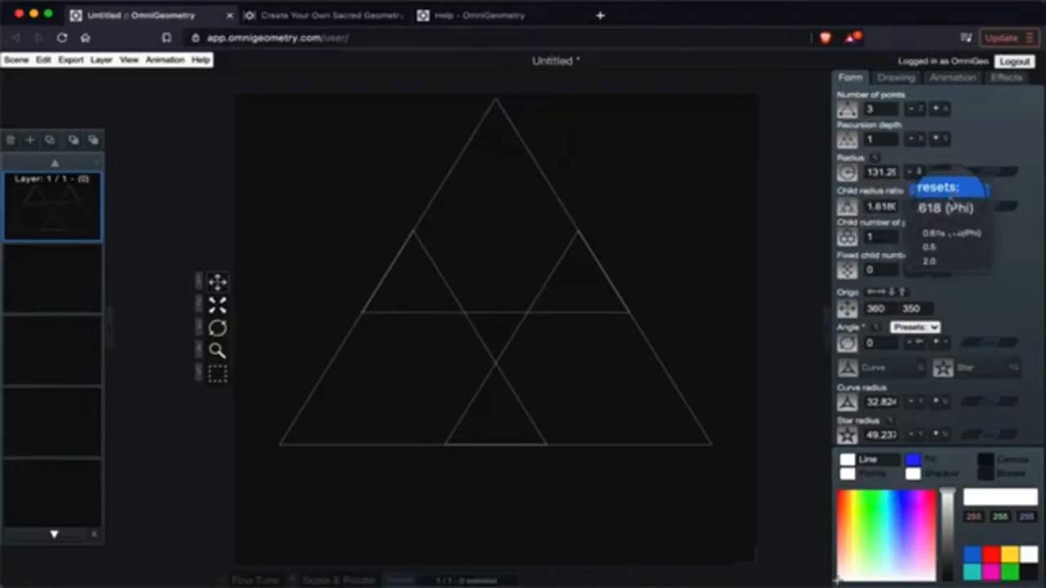
{"action": "left_click", "coordinate": [941, 220]}
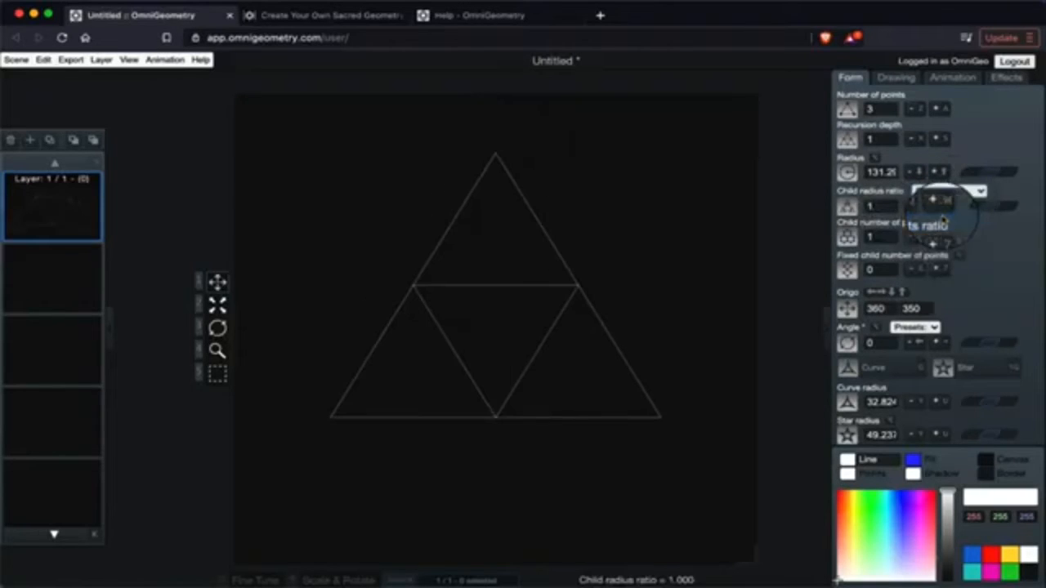
- Try the child radius ratio presets 0.618 (1.0/Phi), 0.5 and 2.0, and return to the 1.0 preset
{"action": "left_click", "coordinate": [983, 193]}
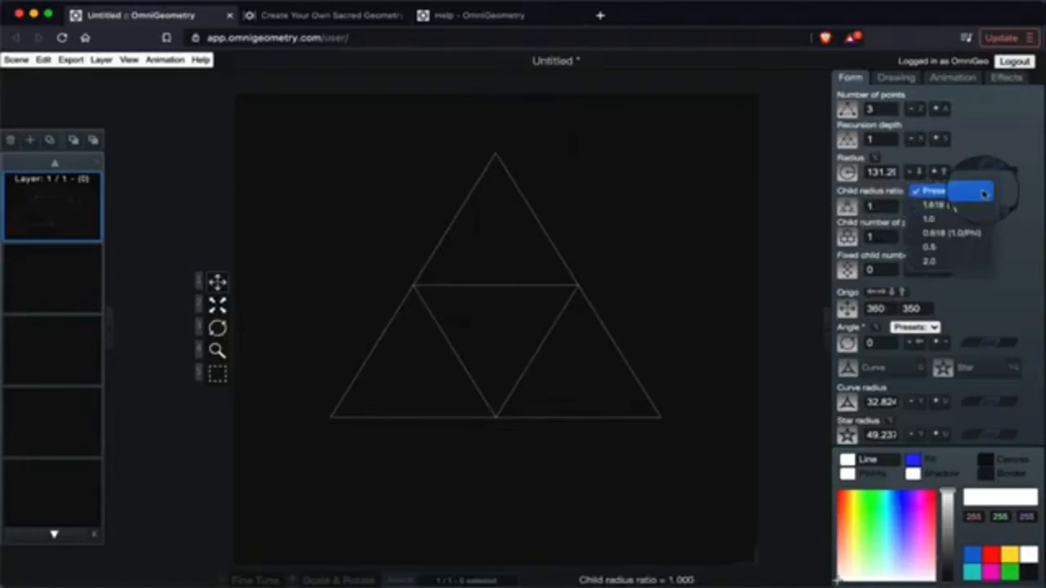
{"action": "left_click", "coordinate": [945, 233]}
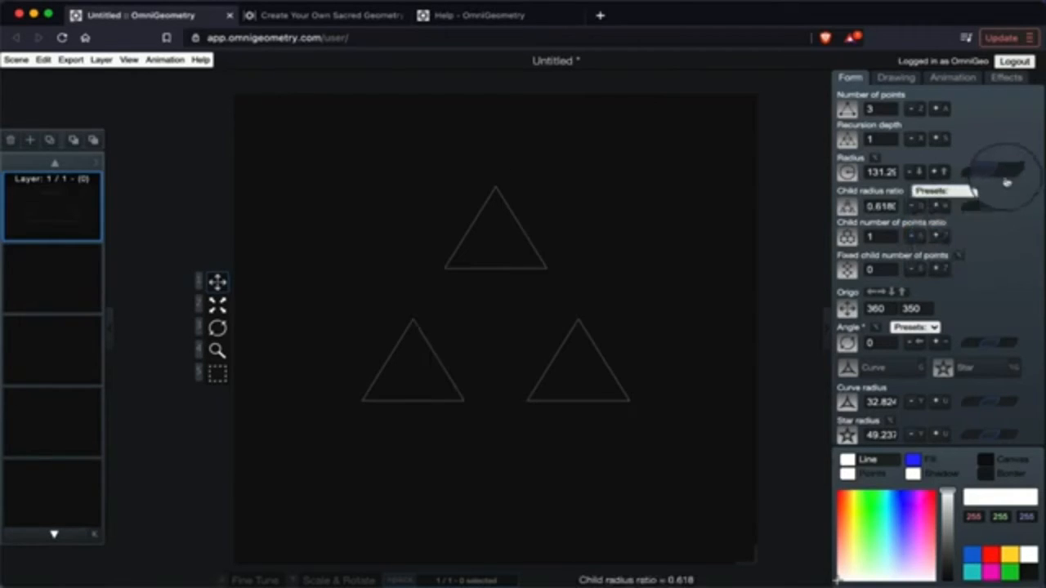
{"action": "left_click", "coordinate": [981, 192]}
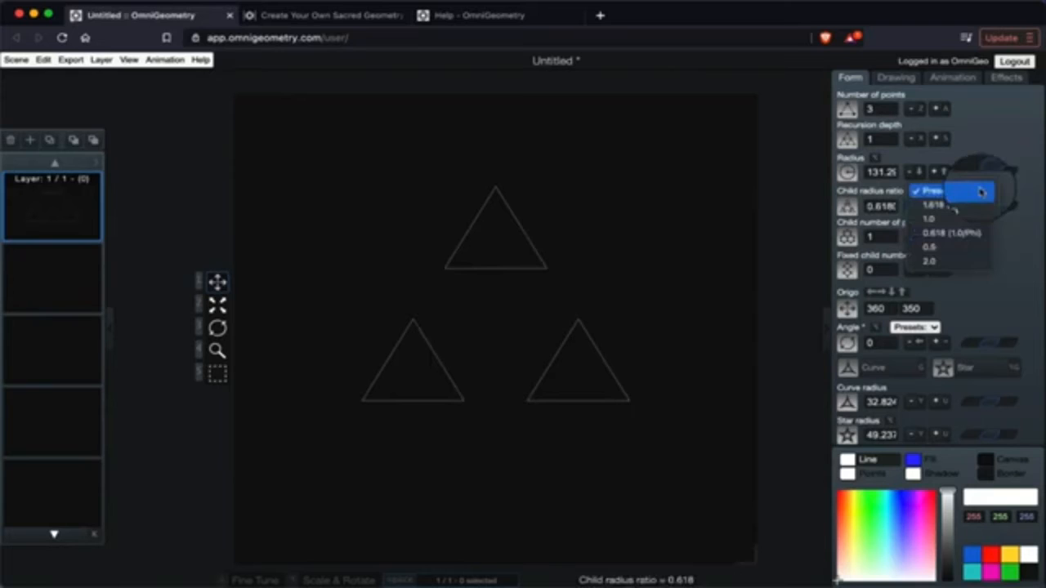
{"action": "left_click", "coordinate": [946, 252]}
{"action": "left_click", "coordinate": [948, 190]}
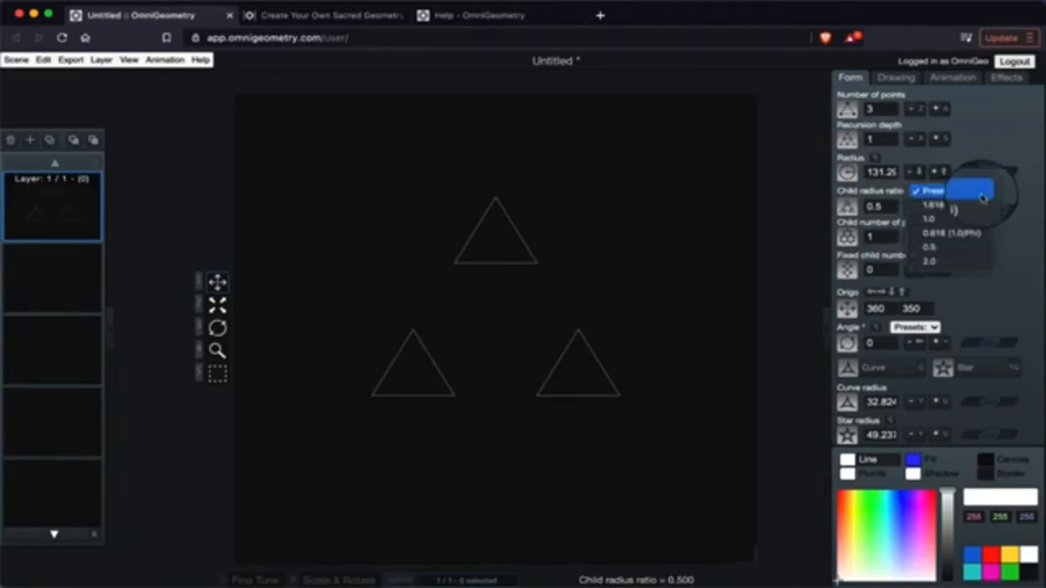
{"action": "left_click", "coordinate": [948, 263]}
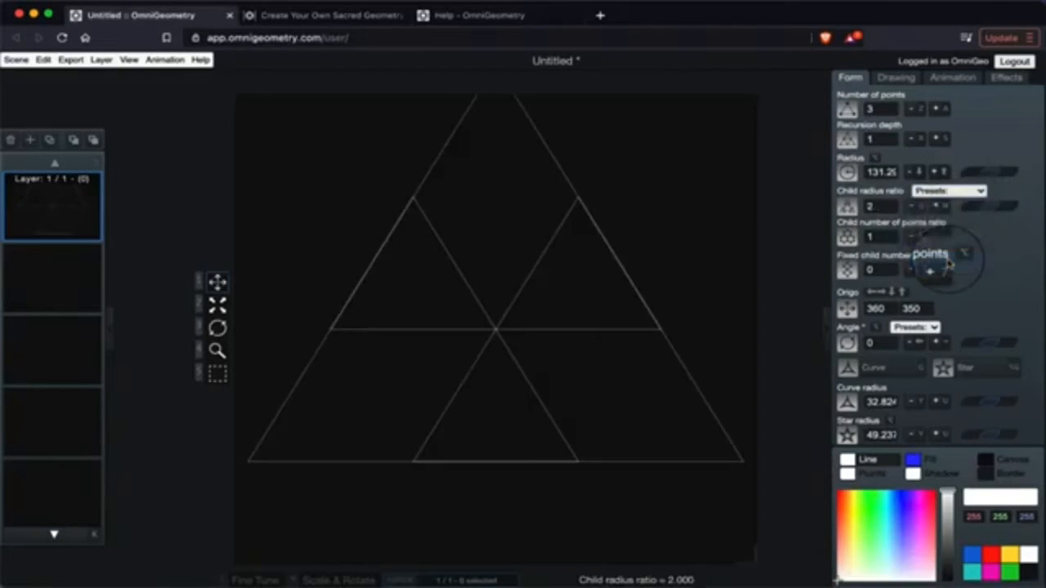
{"action": "left_click", "coordinate": [977, 191]}
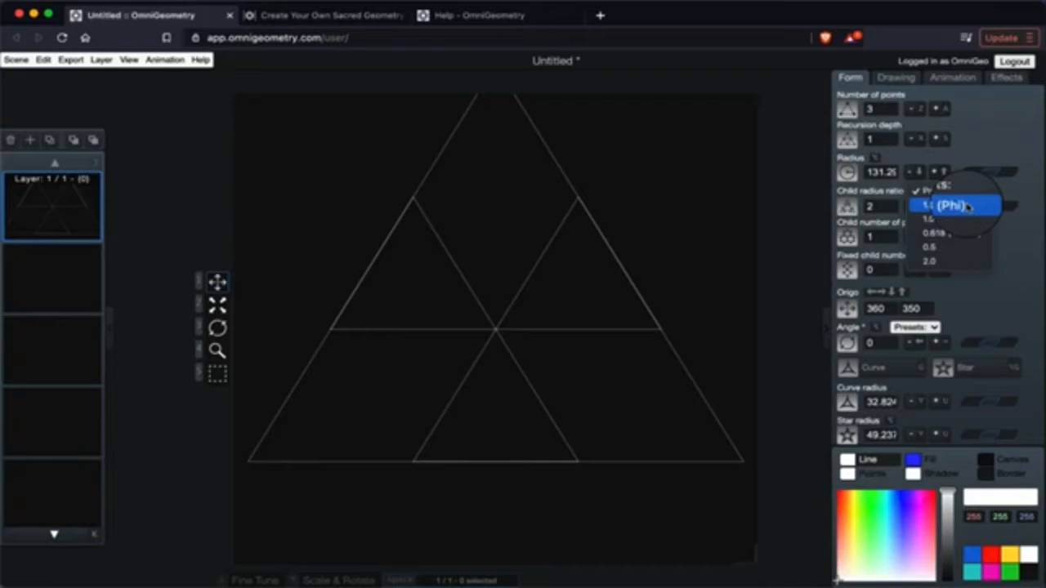
{"action": "left_click", "coordinate": [957, 221]}
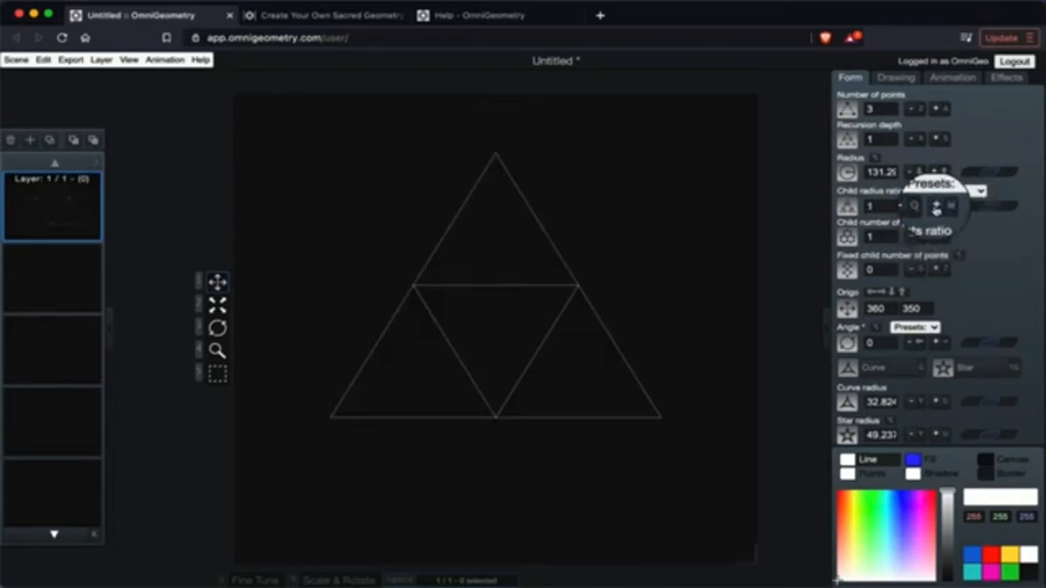
- Raise the child radius ratio in 0.1 increments past 1.2, and step it back down to 1
{"action": "left_click", "coordinate": [937, 208]}
{"action": "left_click", "coordinate": [937, 208]}
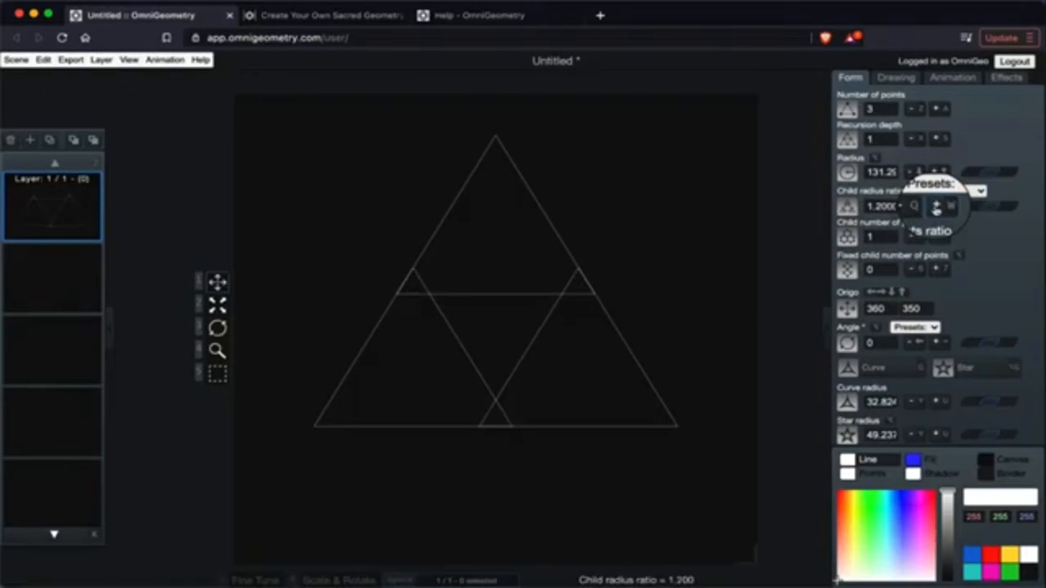
{"action": "left_click", "coordinate": [937, 208]}
{"action": "left_click", "coordinate": [912, 208]}
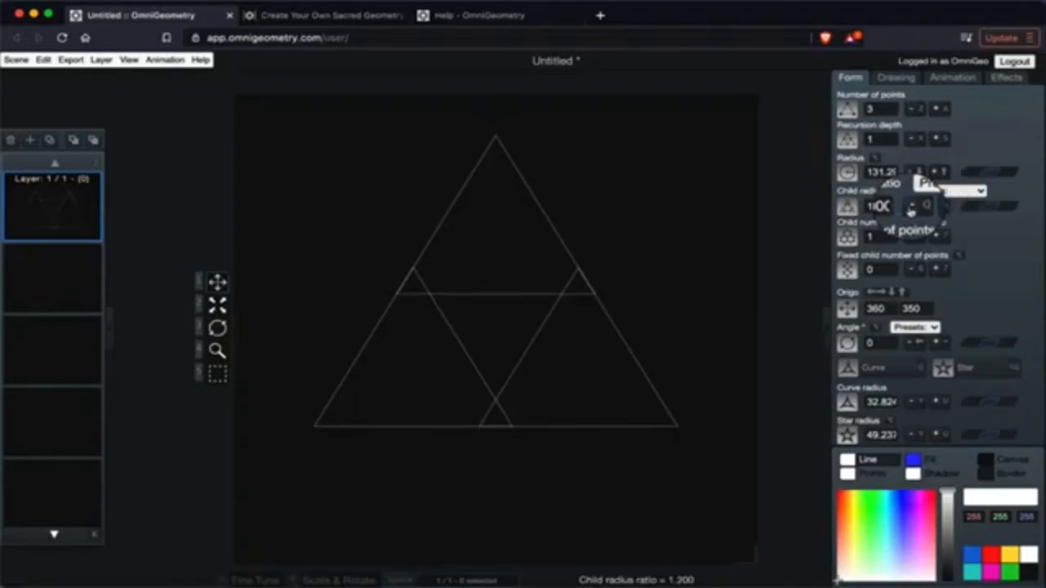
{"action": "left_click", "coordinate": [912, 207]}
{"action": "left_click", "coordinate": [912, 208]}
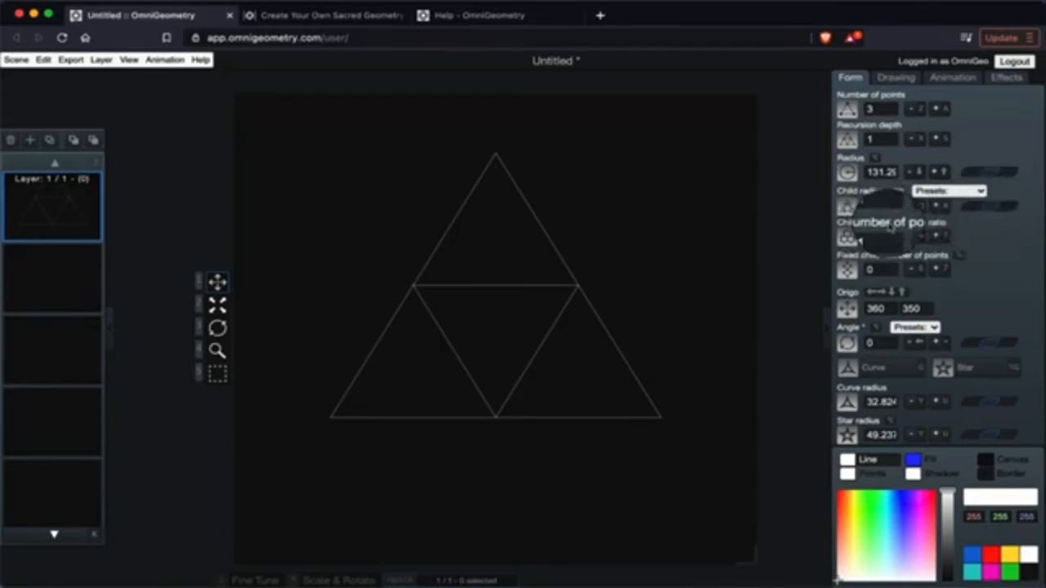
- Raise the child number of points ratio to 2 and on to 3
{"action": "left_click", "coordinate": [937, 237]}
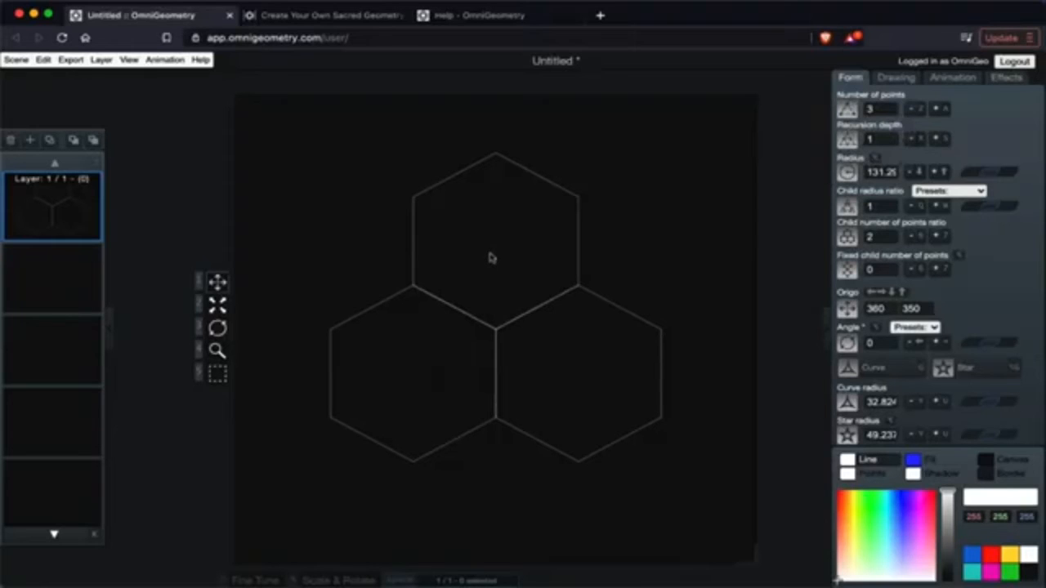
{"action": "left_click", "coordinate": [937, 237]}
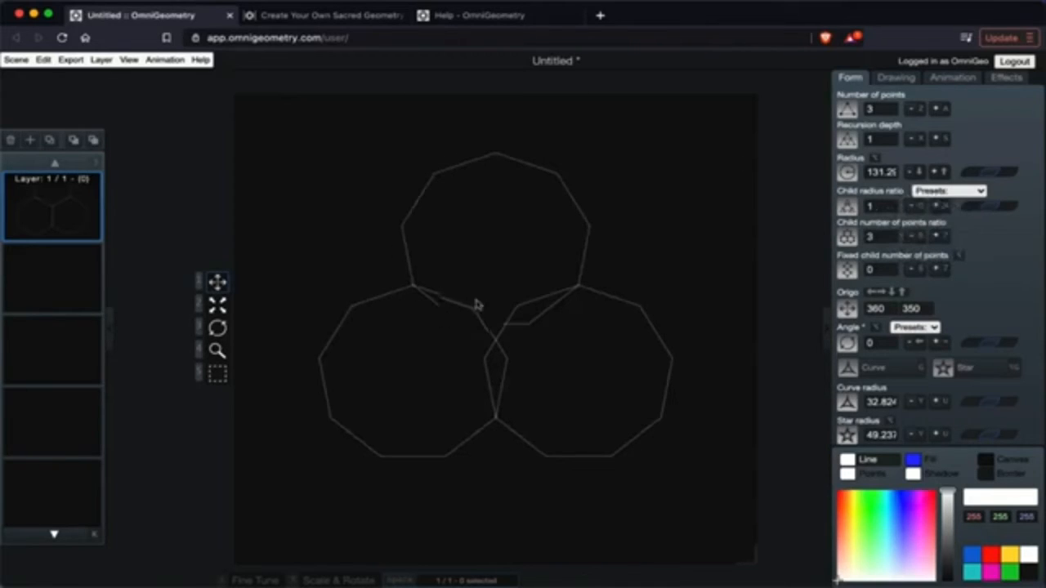
- Return the child number of points ratio to 1, and raise the fixed child number of points to 3
{"action": "left_click", "coordinate": [913, 238]}
{"action": "left_click", "coordinate": [913, 238]}
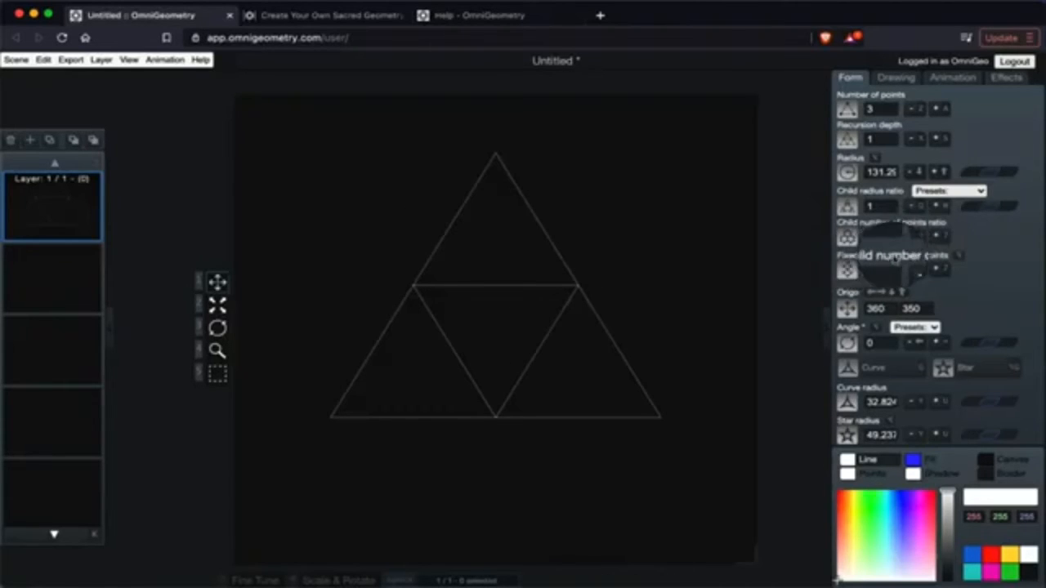
{"action": "left_click", "coordinate": [937, 270]}
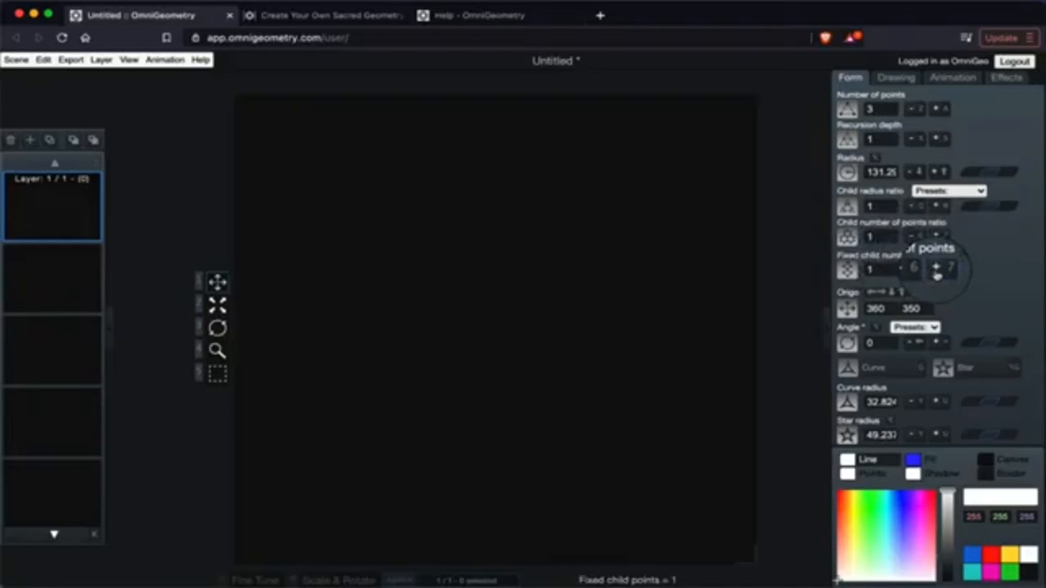
{"action": "left_click", "coordinate": [937, 269]}
{"action": "left_click", "coordinate": [937, 269]}
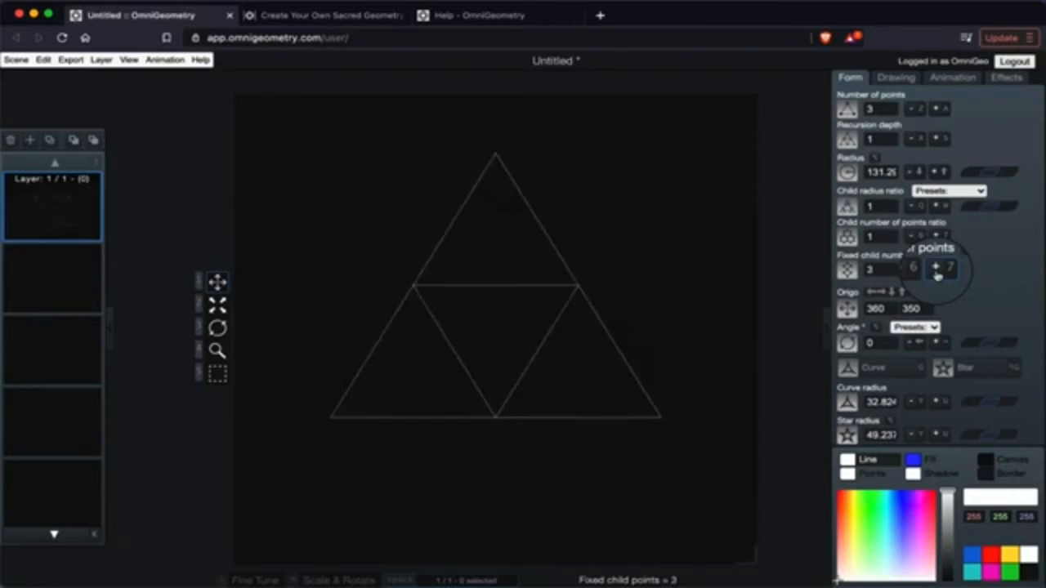
- Lower the fixed child number of points to 1, raise it back to 3, and bring it down to 0
{"action": "left_click", "coordinate": [910, 271]}
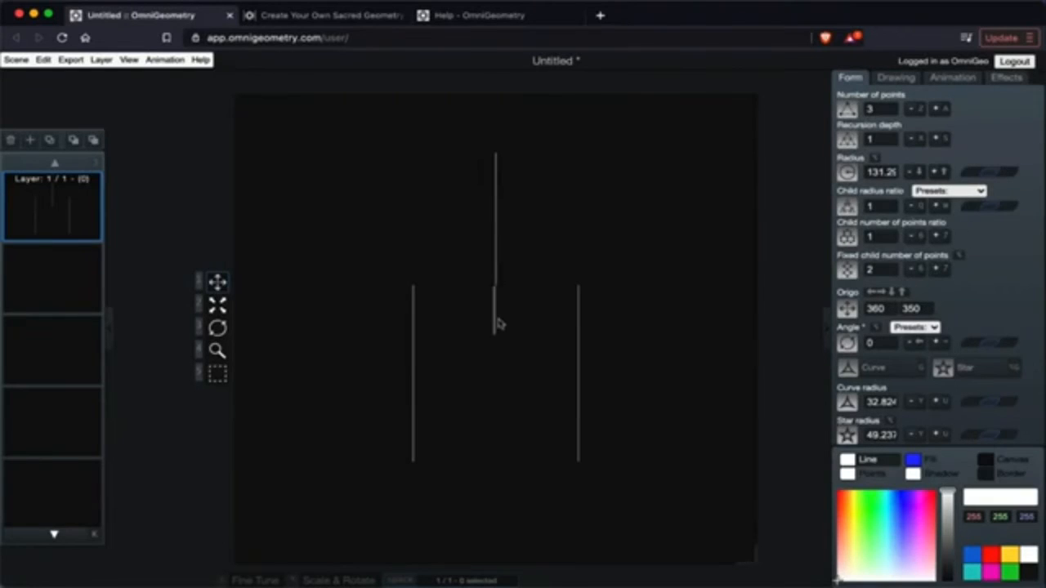
{"action": "left_click", "coordinate": [912, 270]}
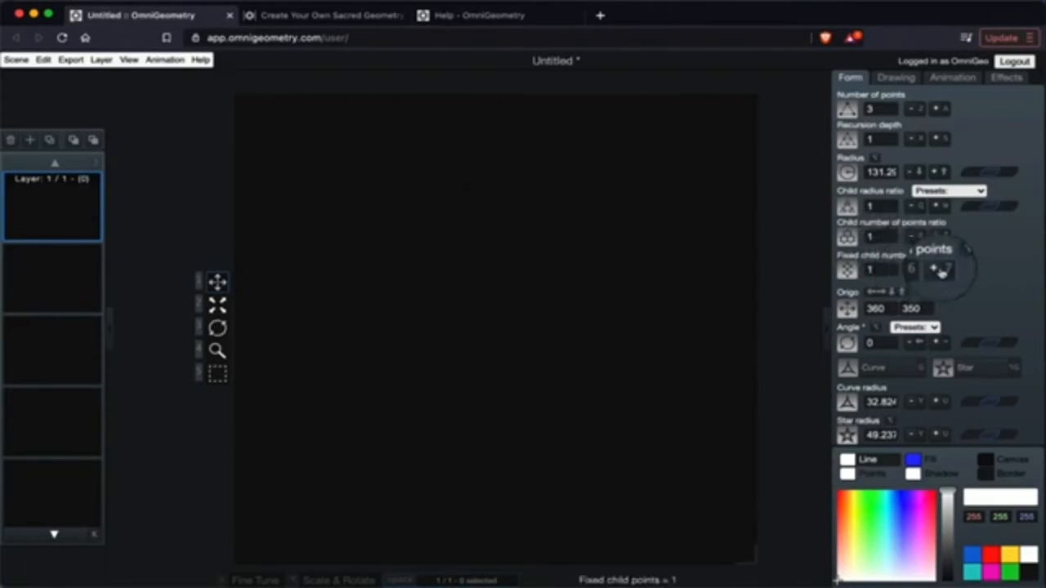
{"action": "left_click", "coordinate": [937, 271]}
{"action": "left_click", "coordinate": [937, 271]}
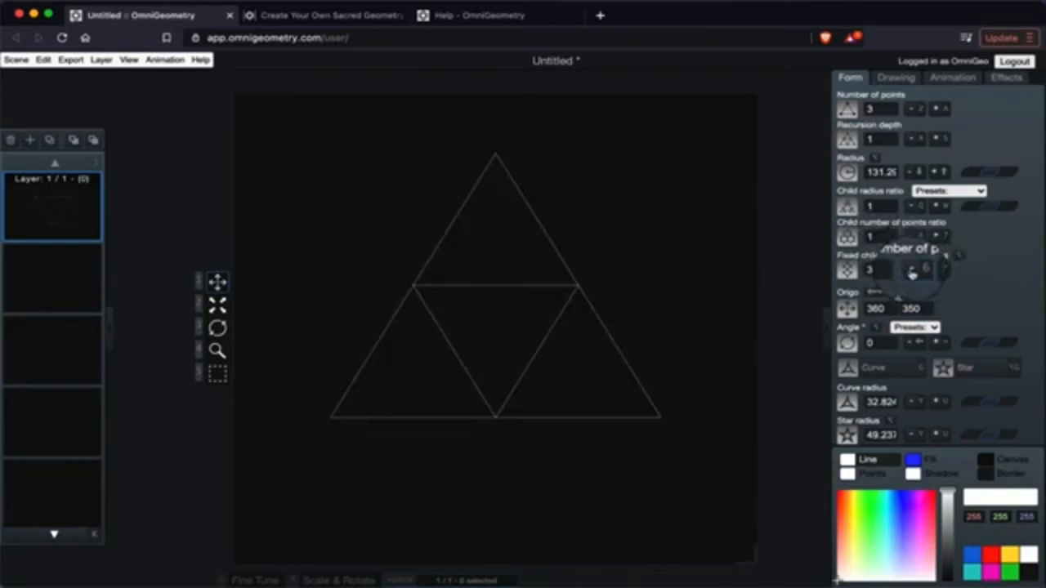
{"action": "left_click", "coordinate": [912, 270]}
{"action": "left_click", "coordinate": [912, 270]}
{"action": "left_click", "coordinate": [912, 270]}
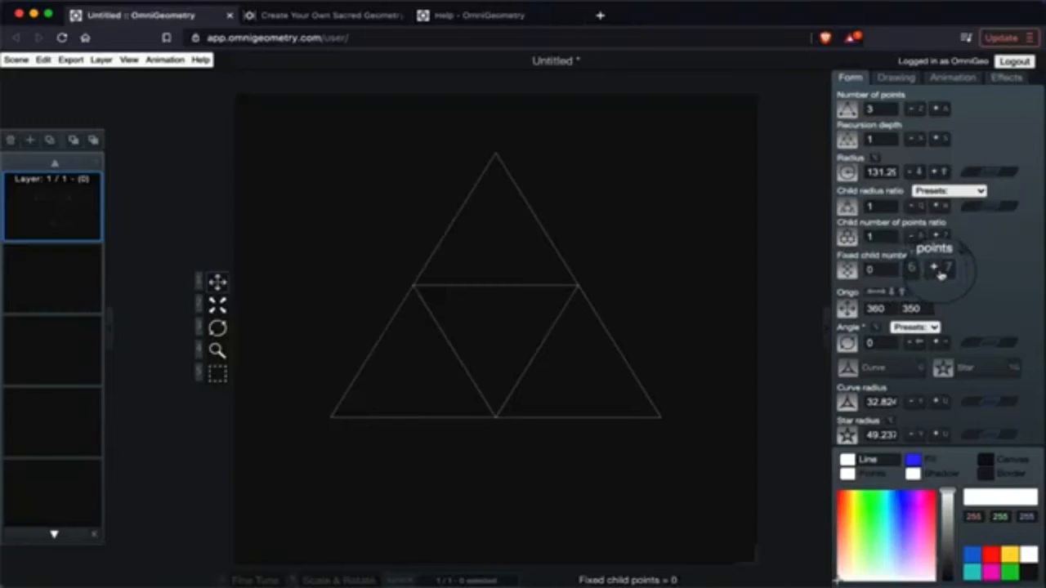
- Raise the fixed child number of points to 3 once more, and return it to 0
{"action": "left_click", "coordinate": [938, 271]}
{"action": "left_click", "coordinate": [938, 270]}
{"action": "left_click", "coordinate": [937, 270]}
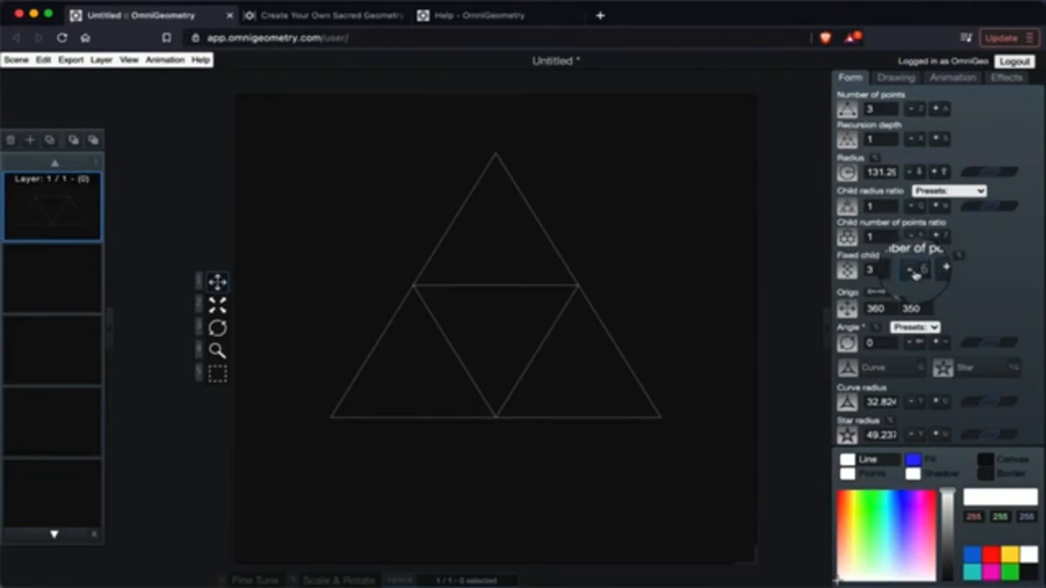
{"action": "left_click", "coordinate": [913, 272]}
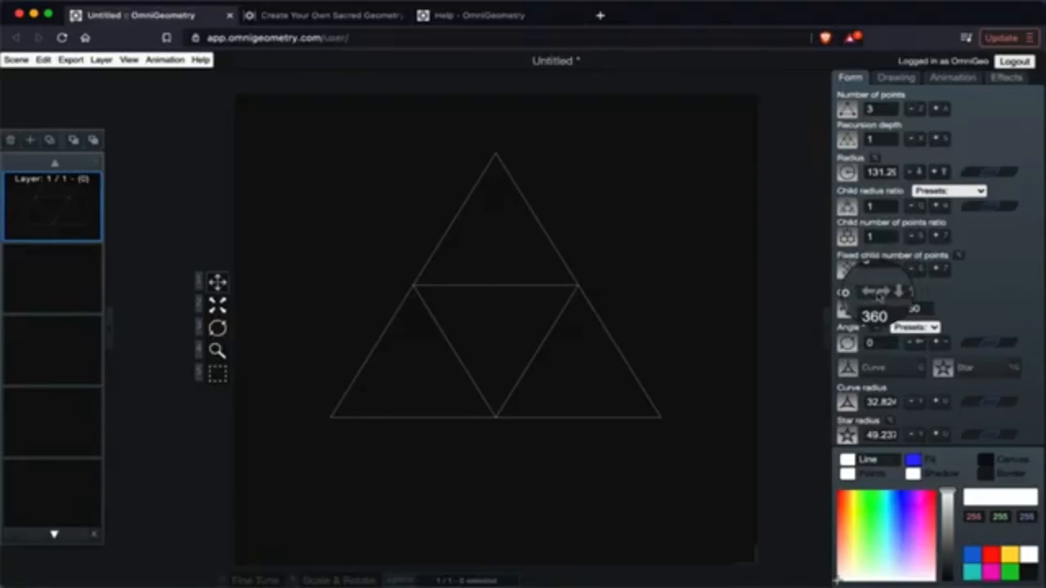
- Shift the figure's origo horizontally to x 368, and back the other way to x 352
{"action": "key", "text": "Right"}
{"action": "key", "text": "Right"}
{"action": "key", "text": "Right"}
{"action": "key", "text": "Right"}
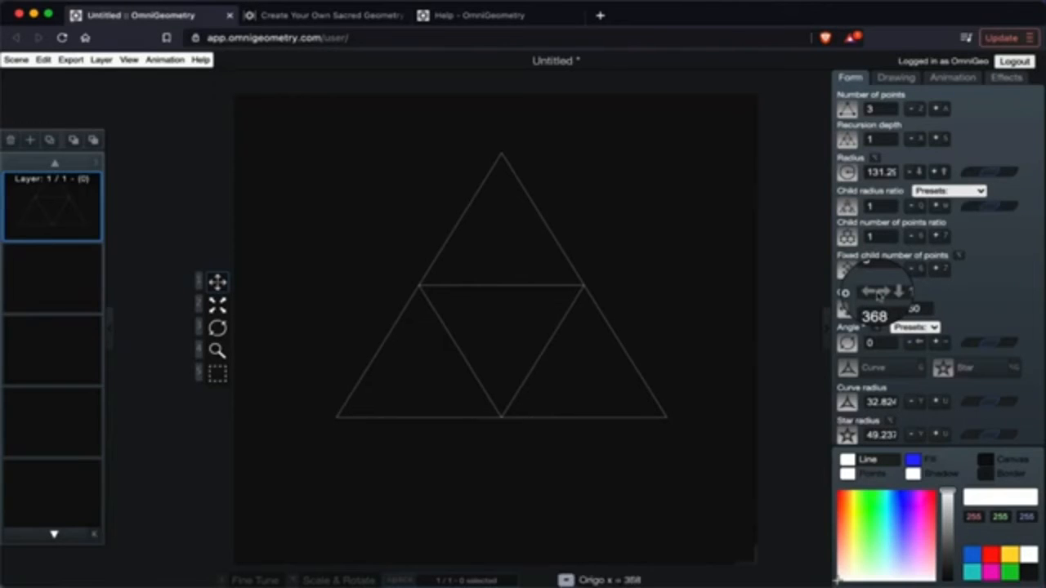
{"action": "key", "text": "Left"}
{"action": "key", "text": "Left"}
{"action": "key", "text": "Left"}
{"action": "key", "text": "Left"}
{"action": "key", "text": "Left"}
- Move the figure's origo down to y 374, and bring it to x 360, y 358
{"action": "key", "text": "Down"}
{"action": "key", "text": "Down"}
{"action": "key", "text": "Down"}
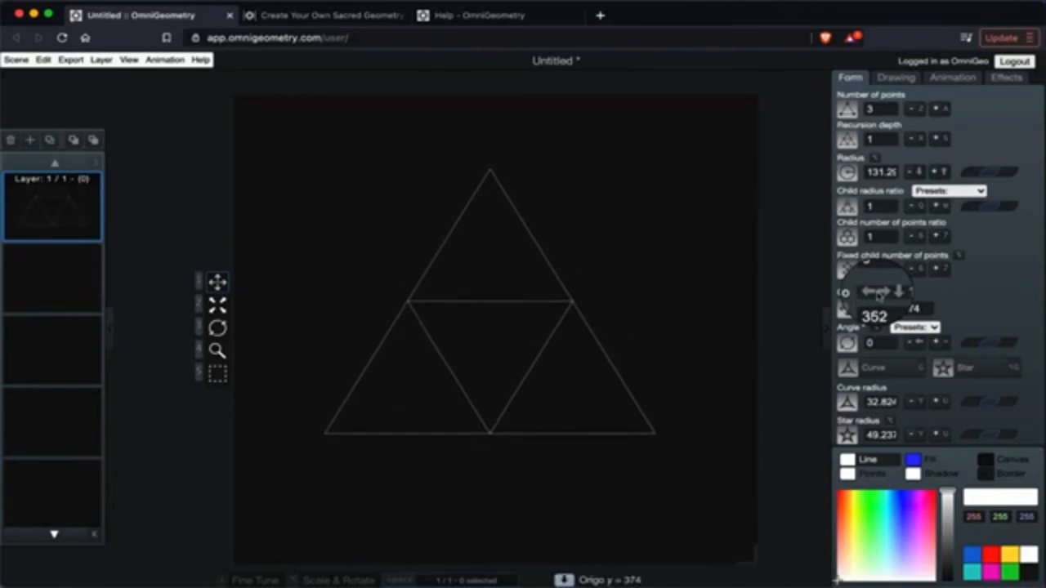
{"action": "key", "text": "Up"}
{"action": "key", "text": "Up"}
{"action": "key", "text": "Right"}
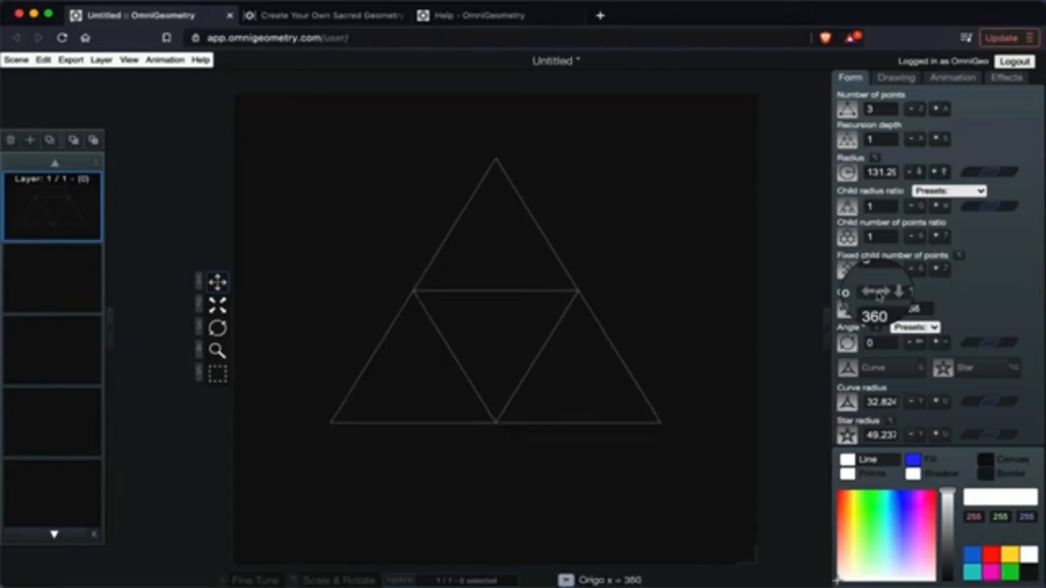
- Try the 45 and 135 angle presets on the figure, and reset the angle to the 0 preset
{"action": "left_click", "coordinate": [910, 327]}
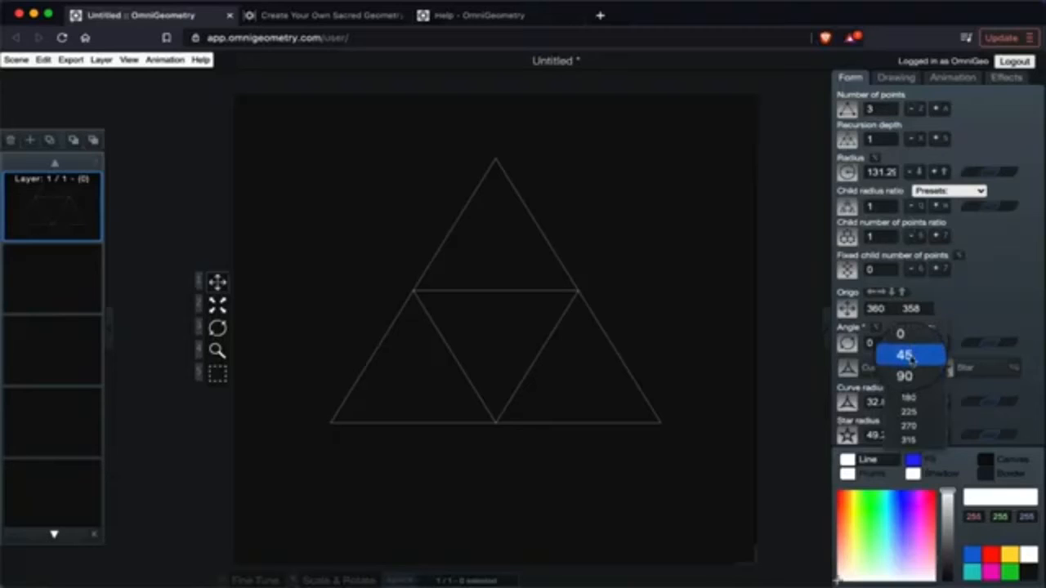
{"action": "left_click", "coordinate": [910, 357]}
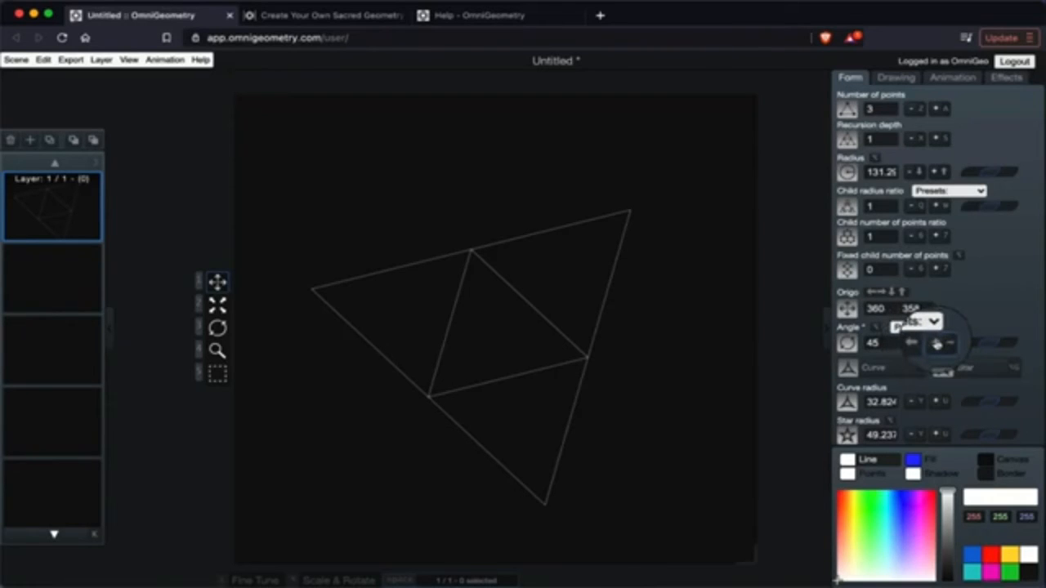
{"action": "left_click", "coordinate": [930, 327]}
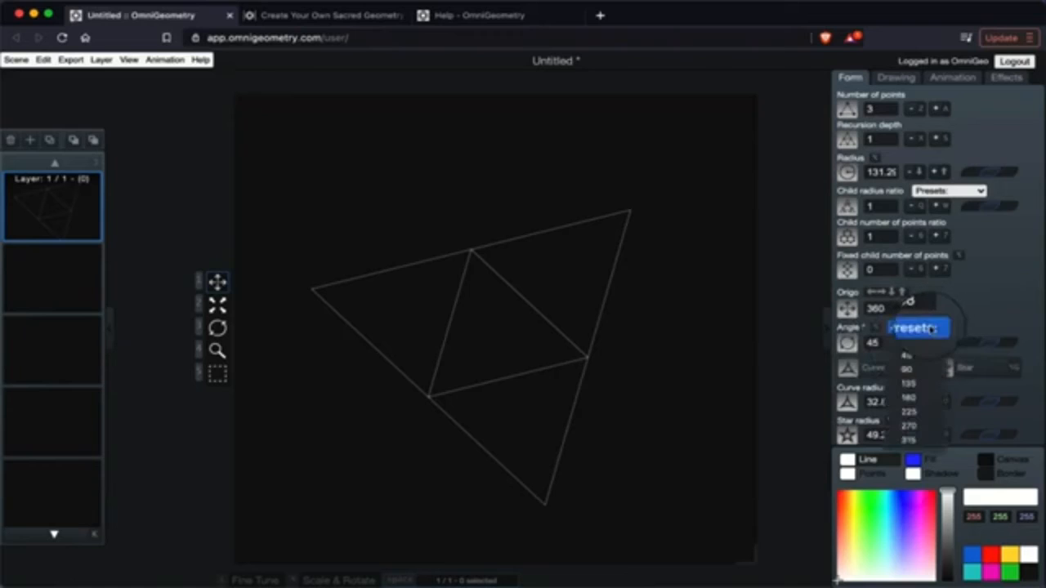
{"action": "left_click", "coordinate": [929, 384]}
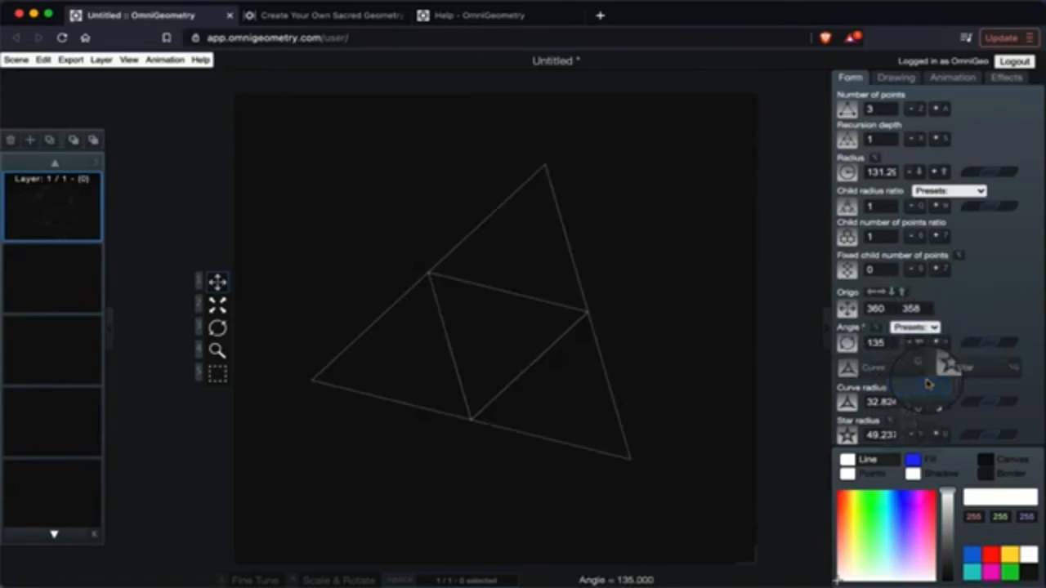
{"action": "left_click", "coordinate": [928, 329]}
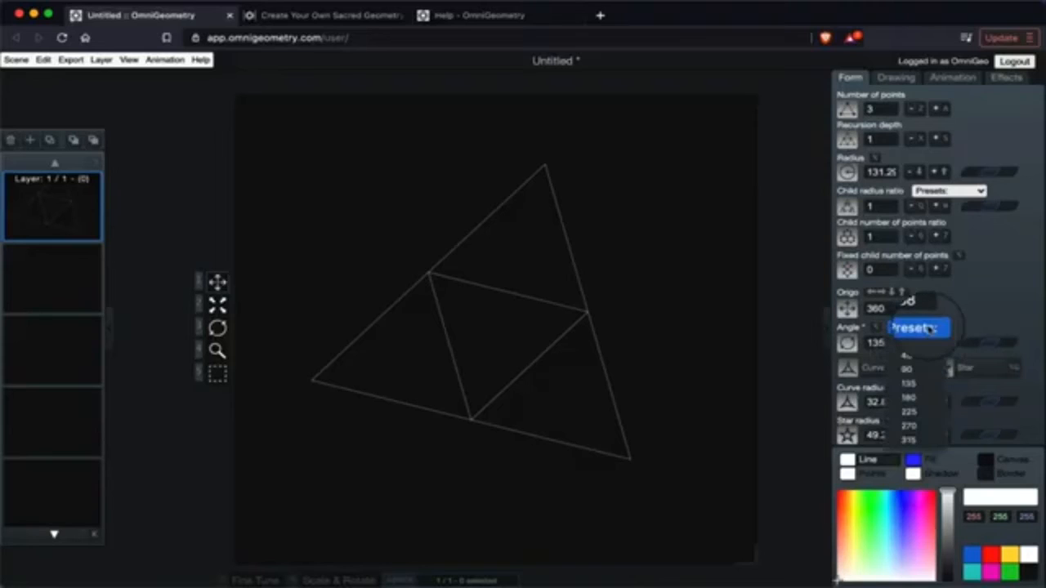
{"action": "left_click", "coordinate": [922, 341]}
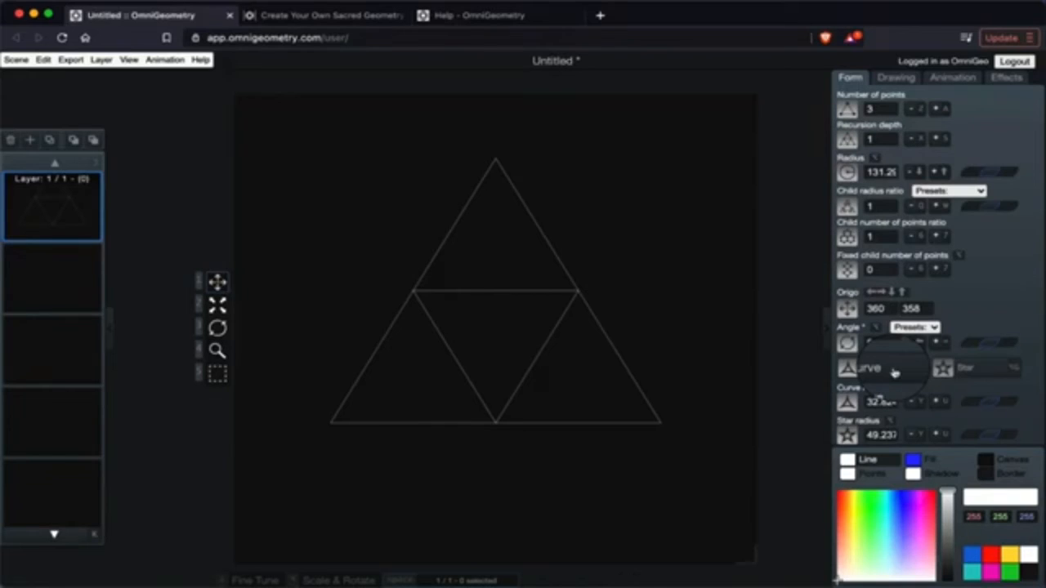
- Try curved lines on their own, and enable star lines combined with curved lines
{"action": "left_click", "coordinate": [894, 373]}
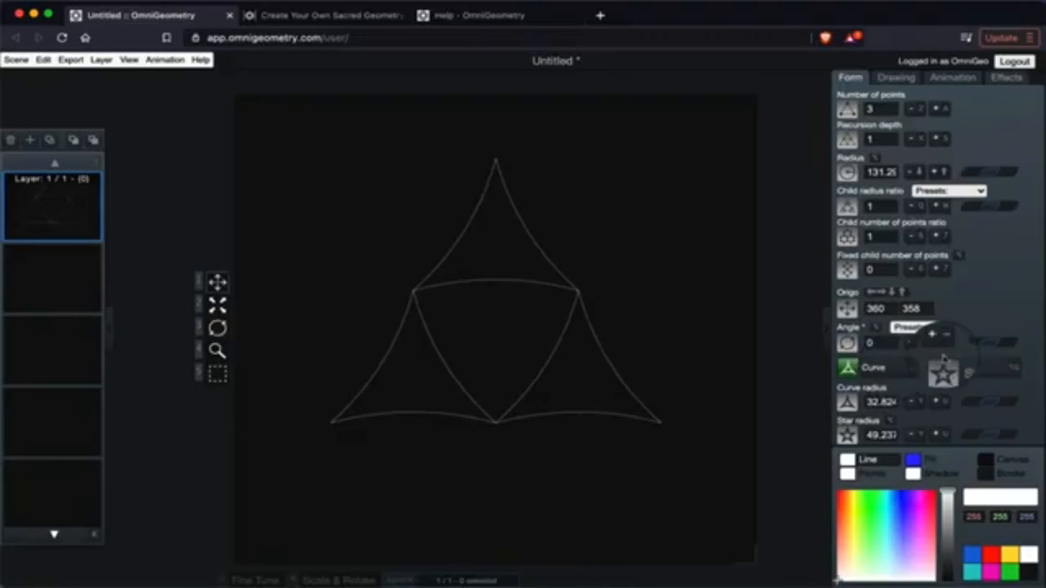
{"action": "left_click", "coordinate": [898, 373]}
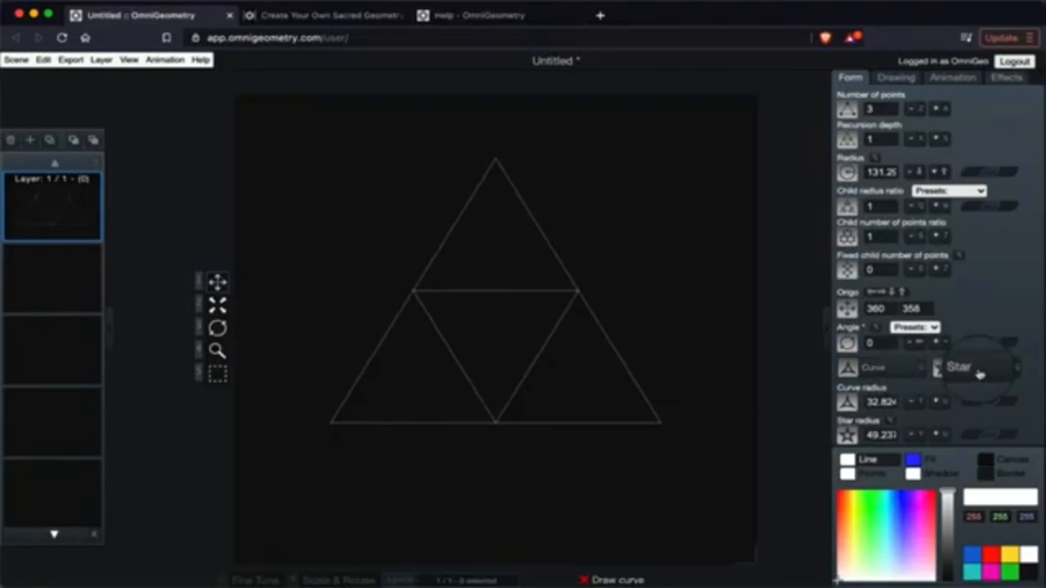
{"action": "left_click", "coordinate": [937, 368]}
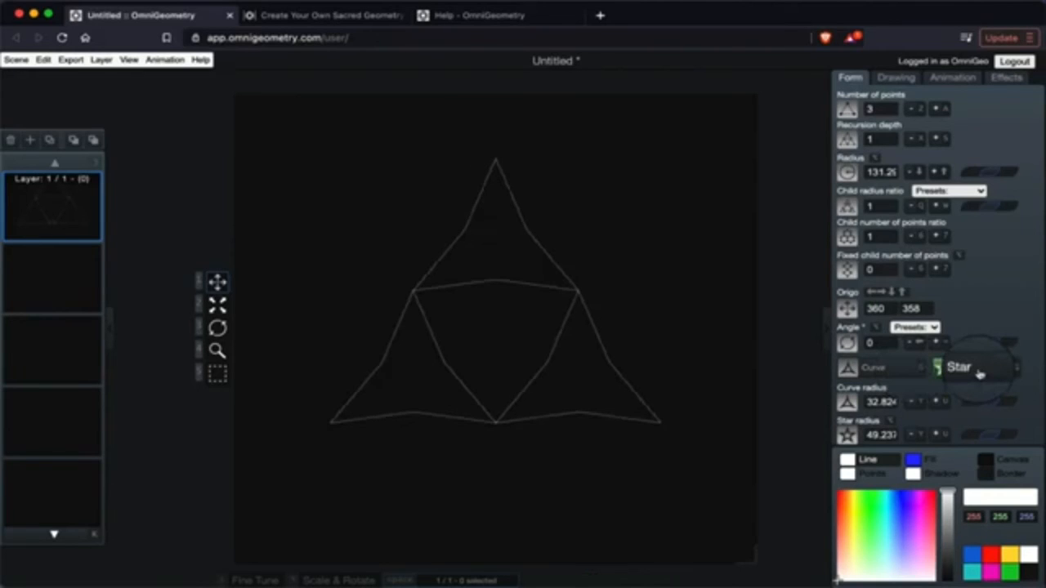
{"action": "left_click", "coordinate": [887, 371]}
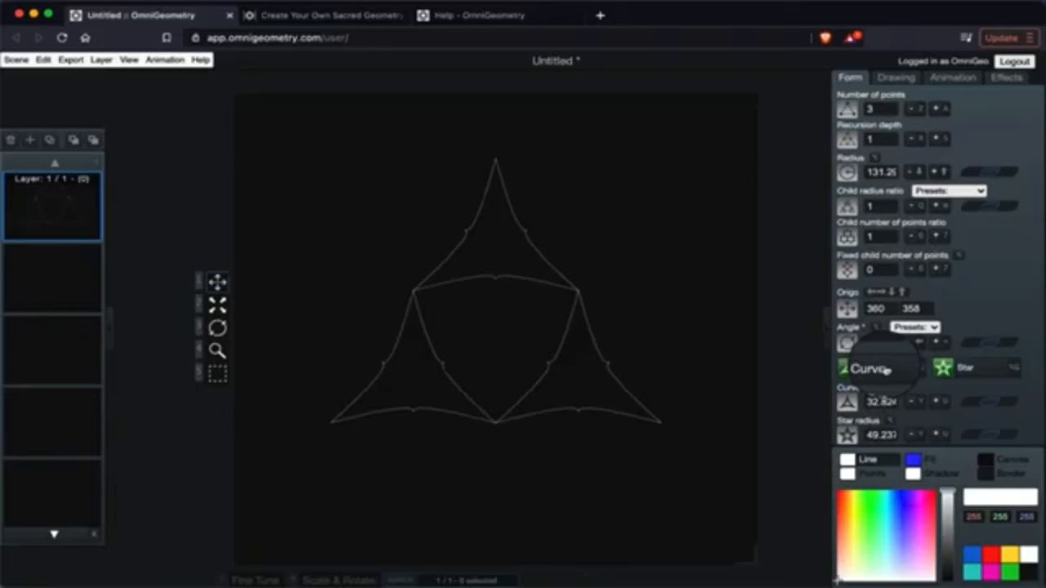
- Set the number of points to 5 and the recursion depth to 2
{"action": "left_click", "coordinate": [937, 109]}
{"action": "left_click", "coordinate": [937, 109]}
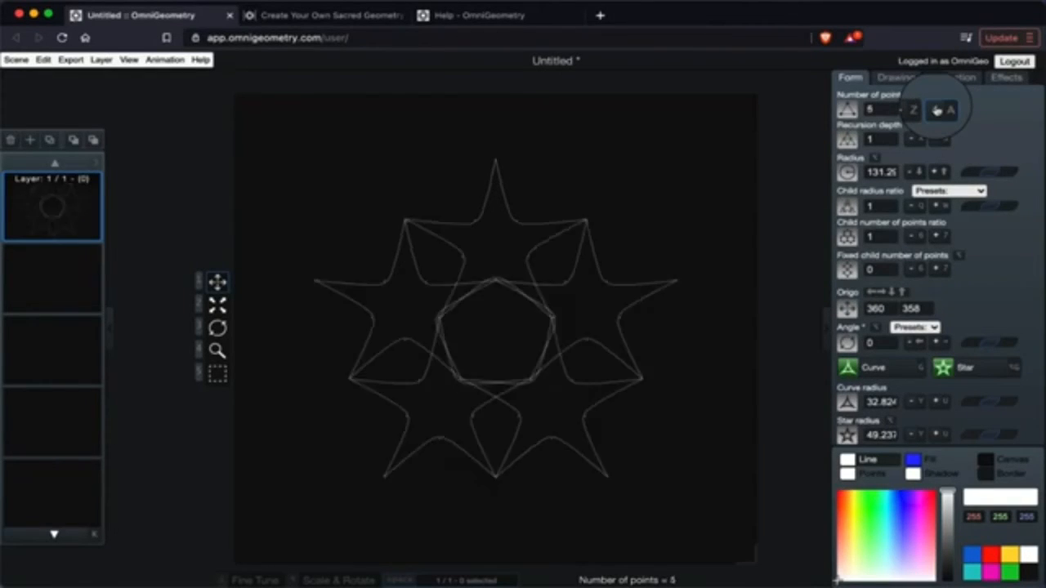
{"action": "left_click", "coordinate": [938, 139]}
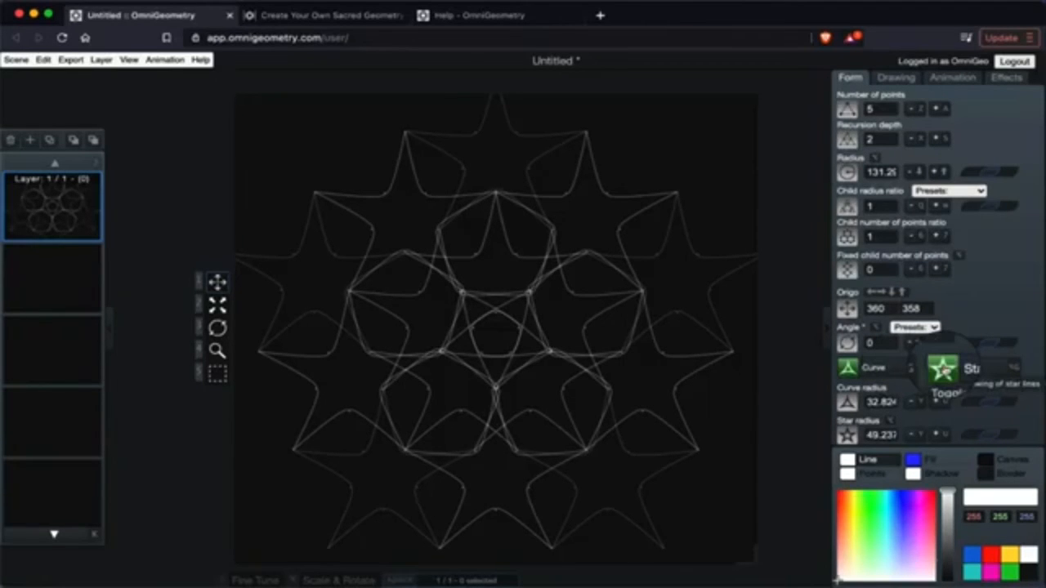
- Turn off the star and curve lines, and turn only the curve lines back on
{"action": "left_click", "coordinate": [943, 369]}
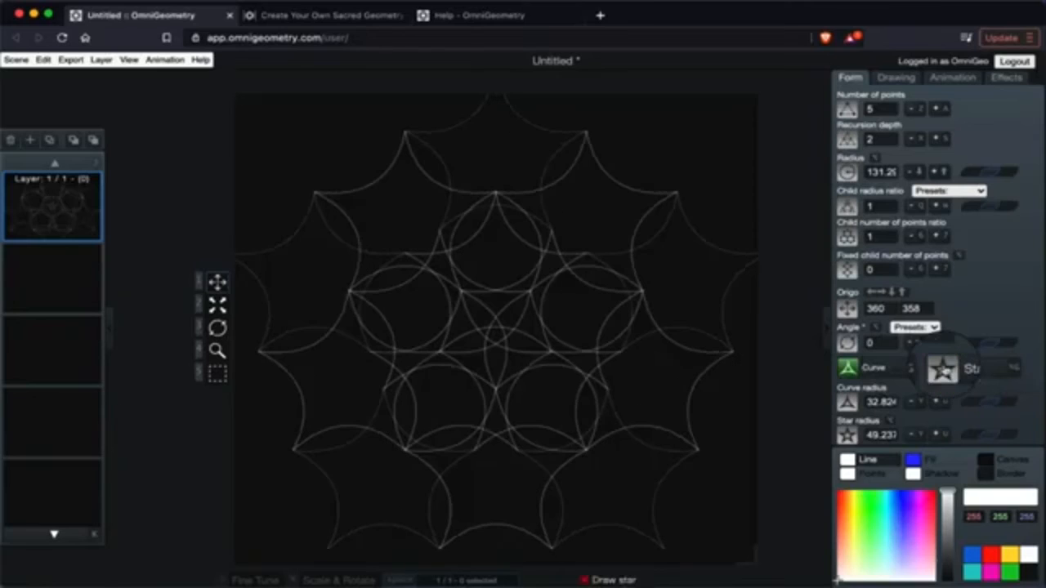
{"action": "left_click", "coordinate": [899, 374]}
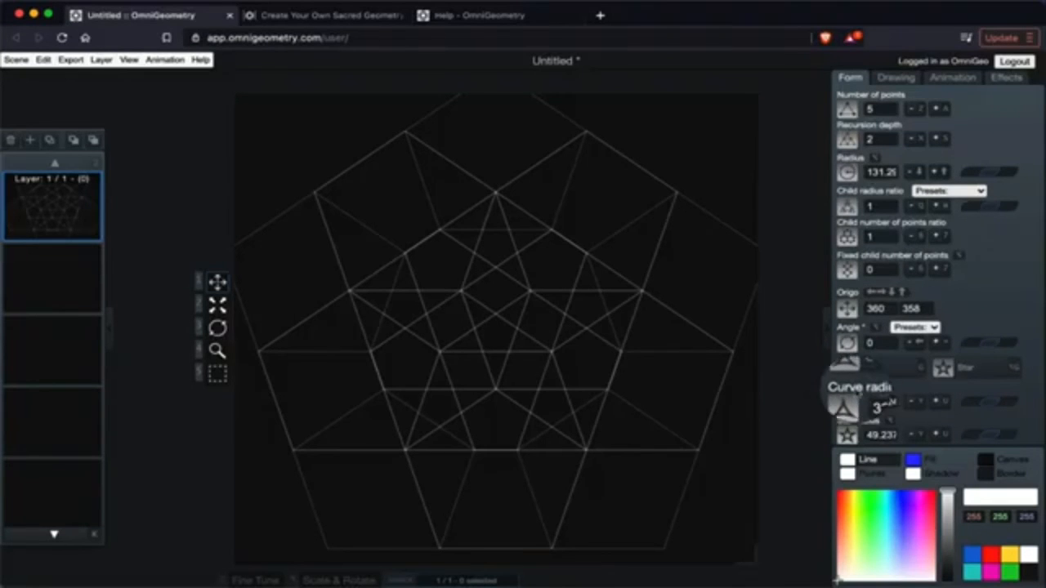
{"action": "left_click", "coordinate": [901, 372]}
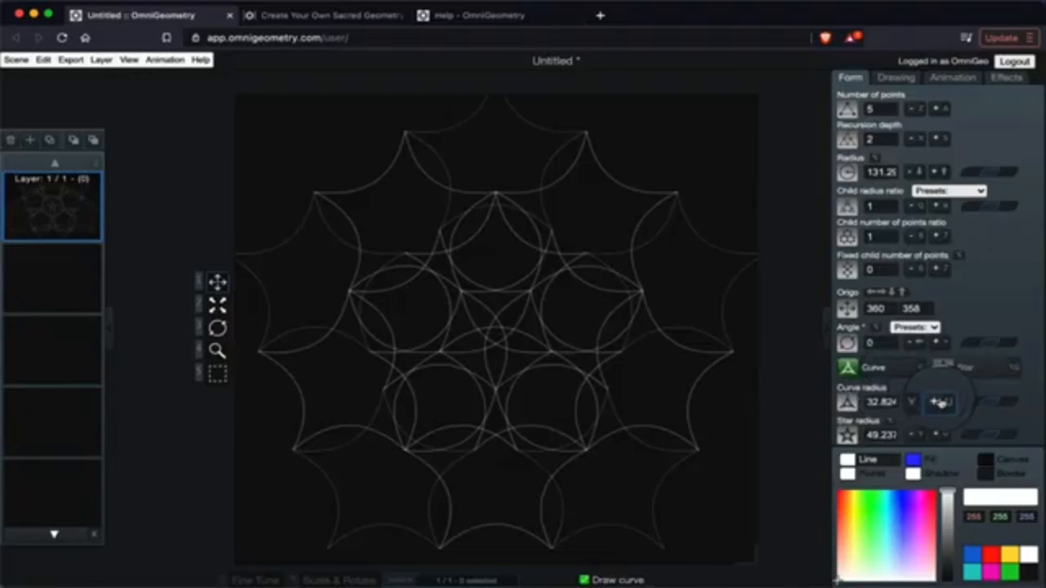
- Raise the curve radius in steps to about 72.8
{"action": "left_click", "coordinate": [938, 402]}
{"action": "left_click", "coordinate": [938, 403]}
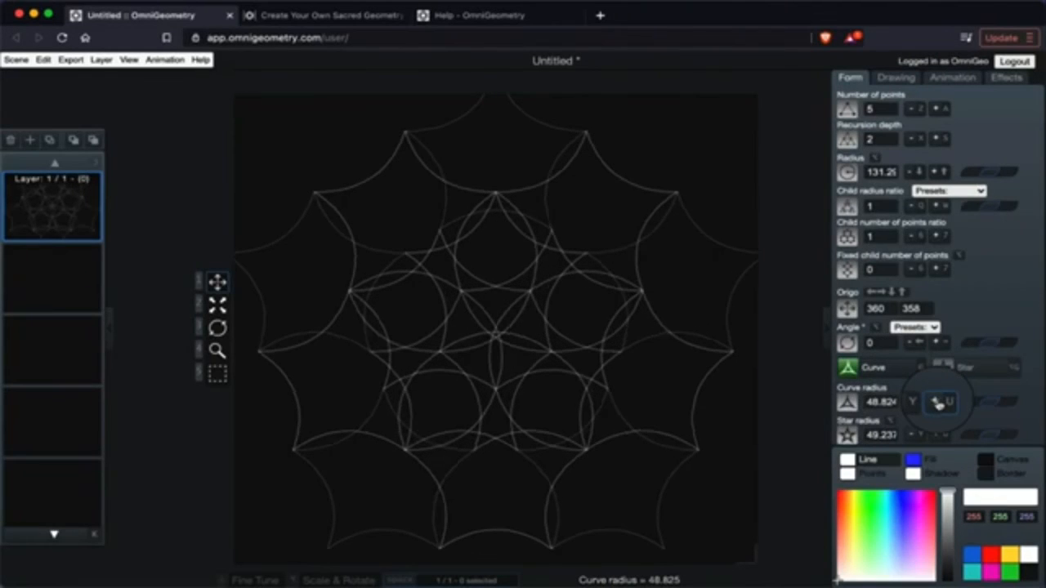
{"action": "left_click", "coordinate": [938, 403]}
{"action": "left_click", "coordinate": [938, 403]}
{"action": "left_click", "coordinate": [939, 403]}
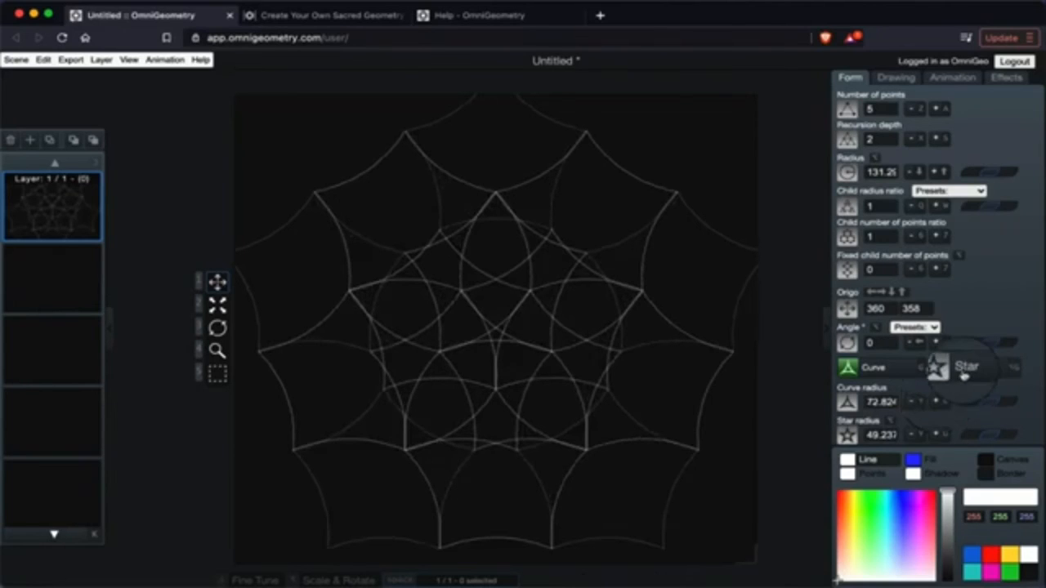
- Enable star lines, and raise the star radius in steps to about 97.24
{"action": "left_click", "coordinate": [964, 372]}
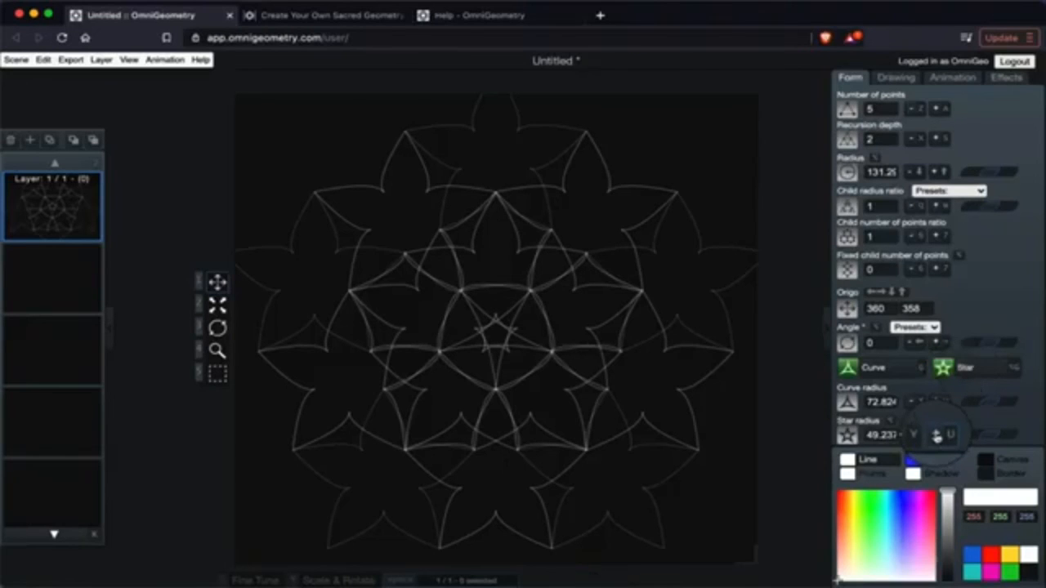
{"action": "left_click", "coordinate": [938, 436]}
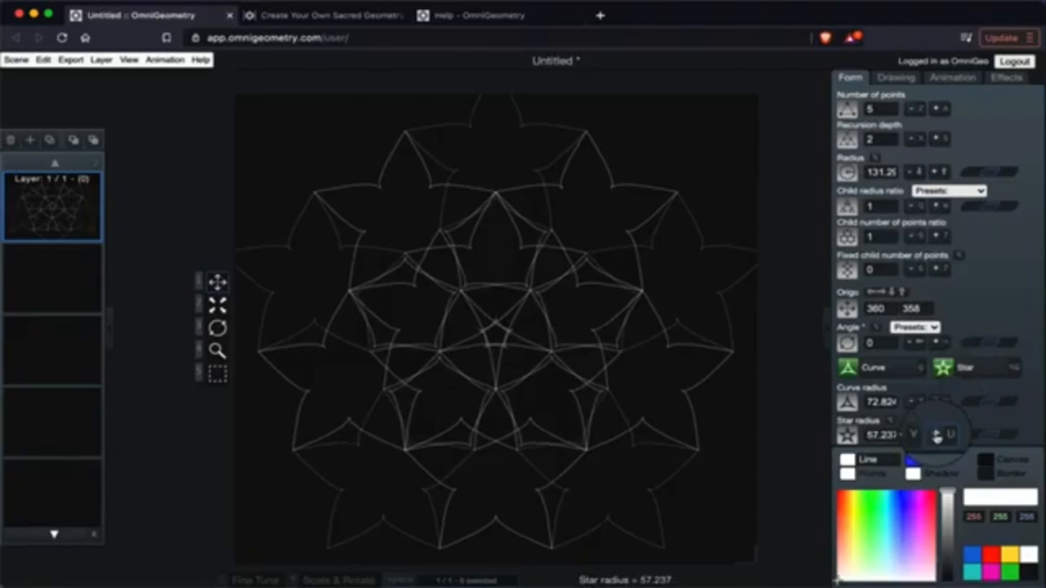
{"action": "left_click", "coordinate": [938, 436]}
{"action": "left_click", "coordinate": [937, 435]}
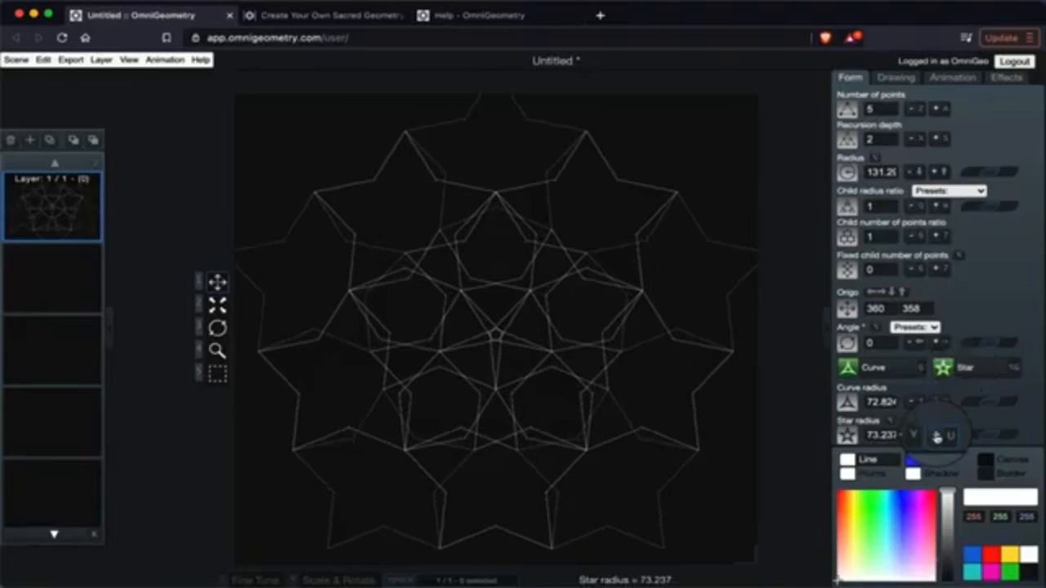
{"action": "left_click", "coordinate": [937, 436]}
{"action": "left_click", "coordinate": [937, 435]}
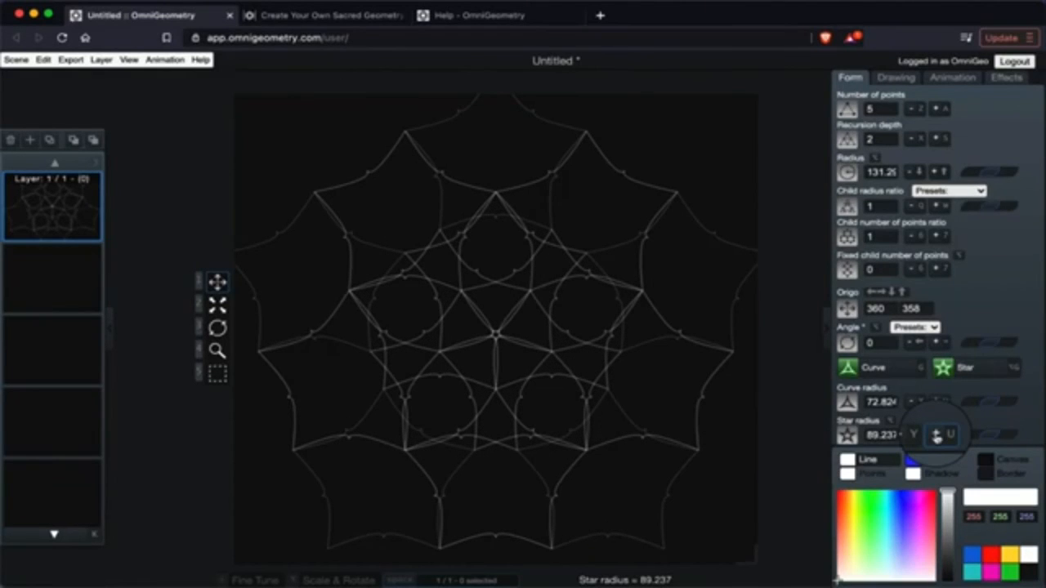
{"action": "left_click", "coordinate": [937, 436]}
- Duplicate the current layer, and set the top layer's recursion depth to 1
{"action": "scroll", "coordinate": [964, 409], "scroll_direction": "down", "scroll_amount": 1}
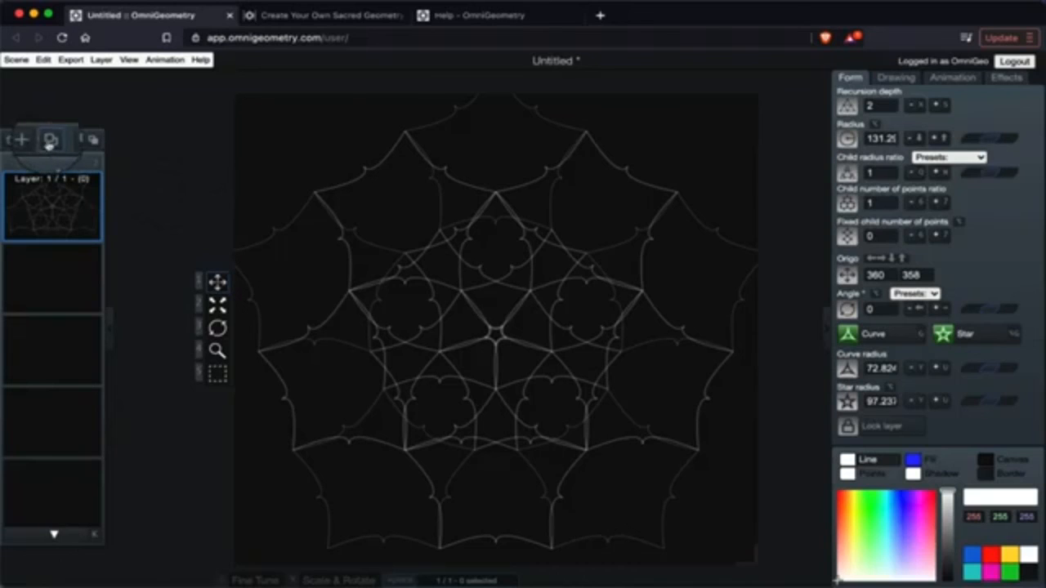
{"action": "left_click", "coordinate": [49, 140]}
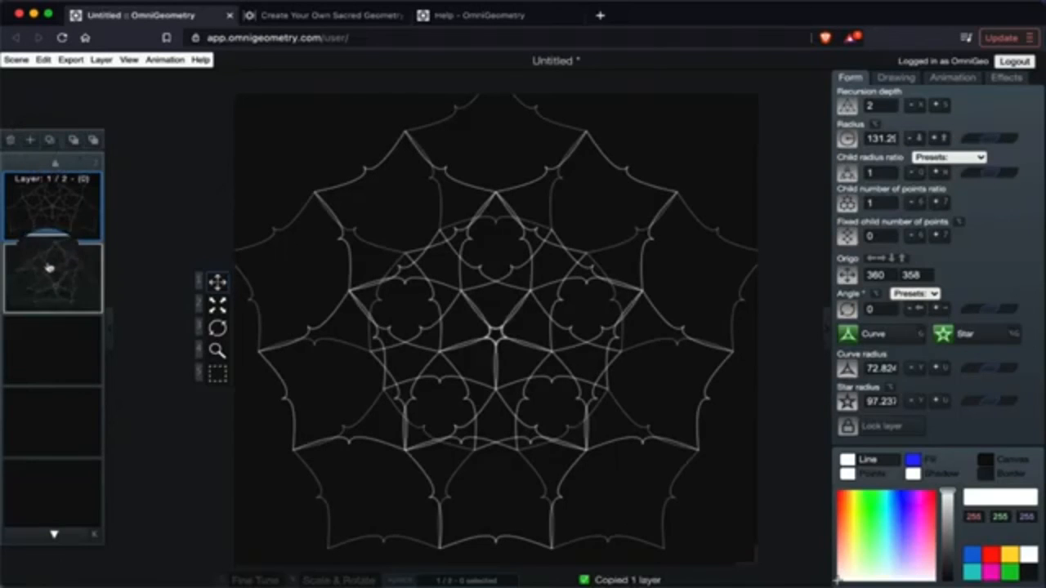
{"action": "left_click", "coordinate": [911, 107]}
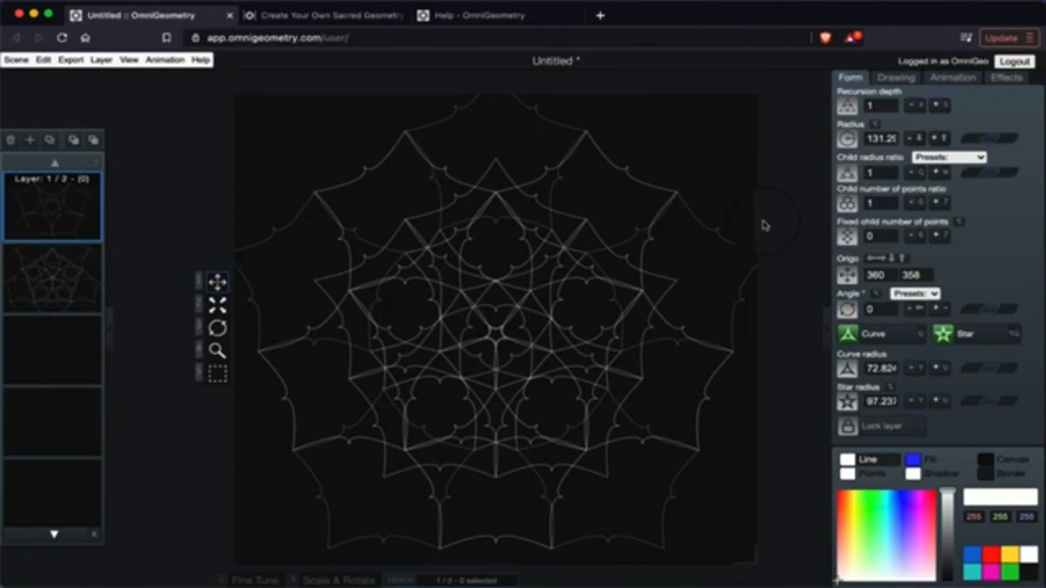
- Duplicate the top layer to make a third one, and set the top layer's recursion depth to 3
{"action": "left_click", "coordinate": [49, 140]}
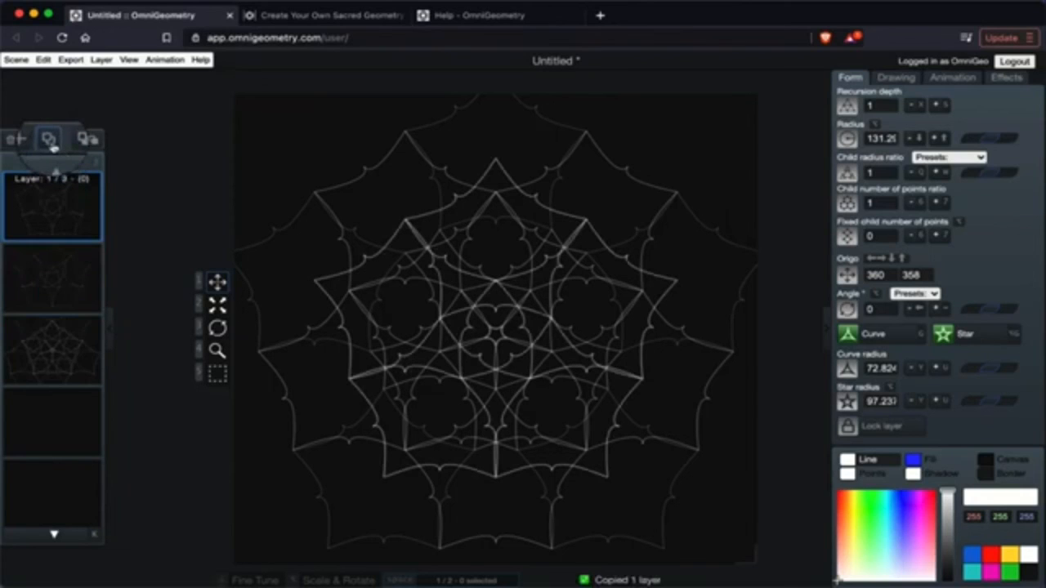
{"action": "left_click", "coordinate": [934, 107]}
{"action": "left_click", "coordinate": [934, 106]}
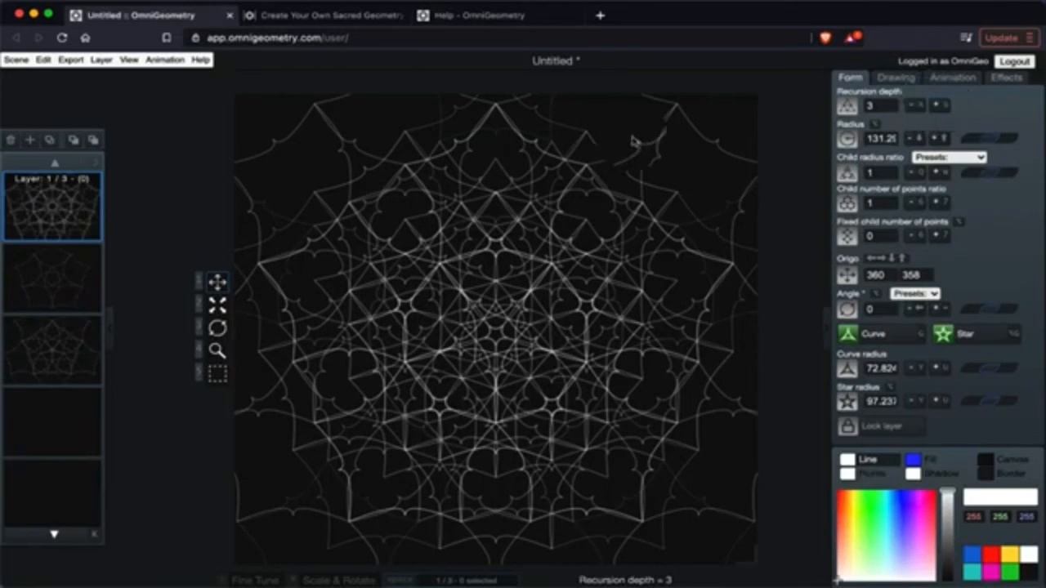
- Select the second of the three layers, and lock its parameters
{"action": "left_click", "coordinate": [70, 292]}
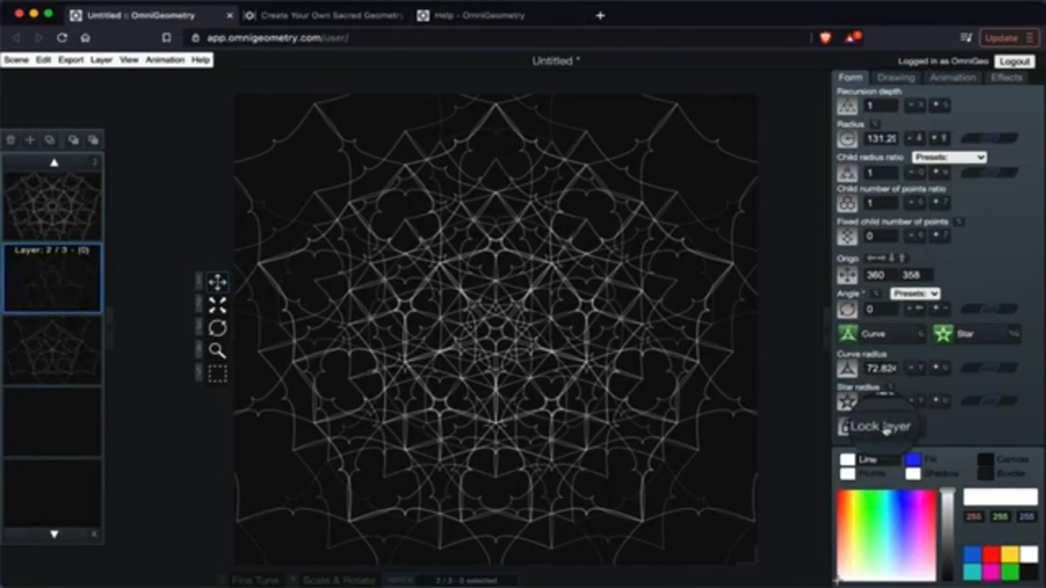
{"action": "left_click", "coordinate": [844, 427]}
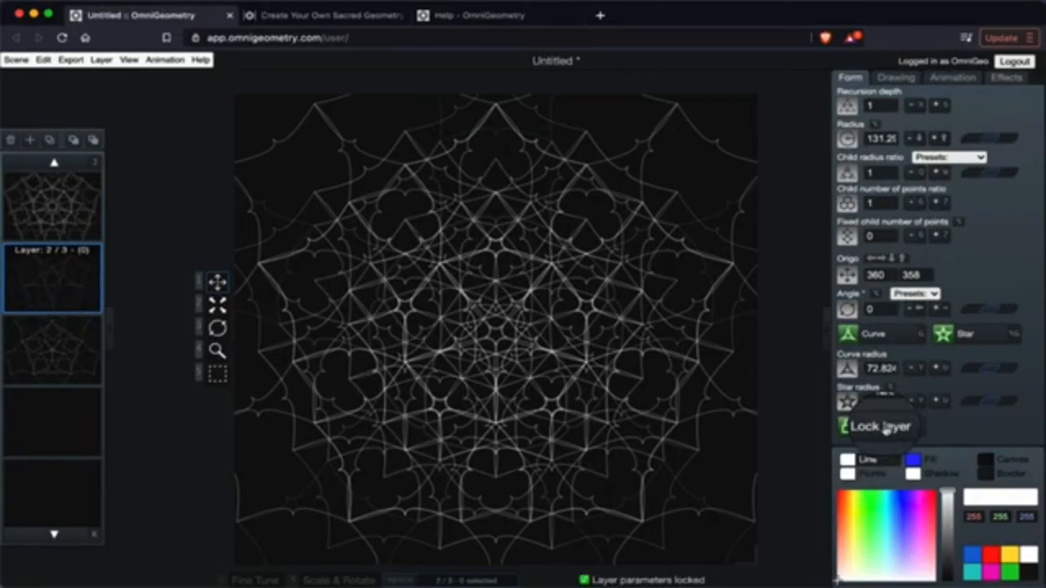